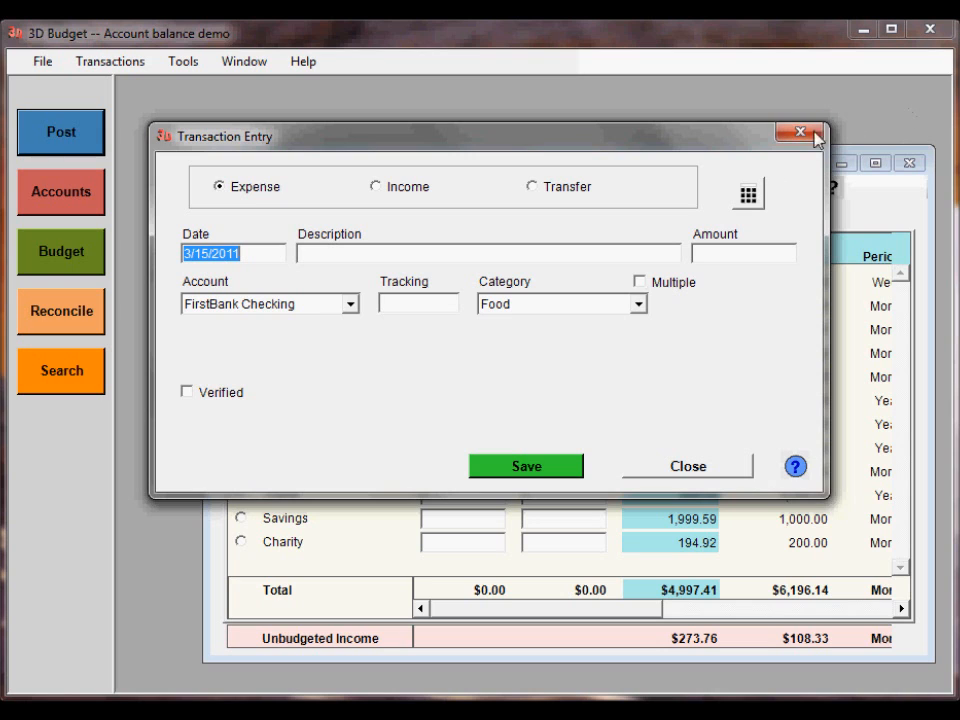
Close the transaction entry and budget windows, and open the ledger of the FirstBank Checking account.
left_click(686, 470)
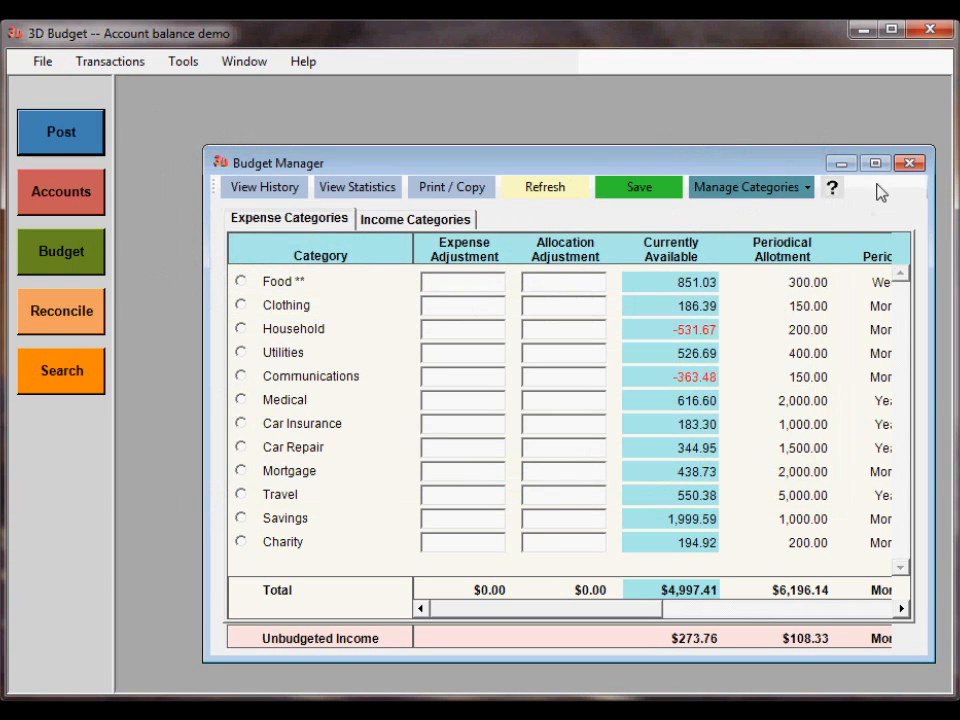
left_click(906, 164)
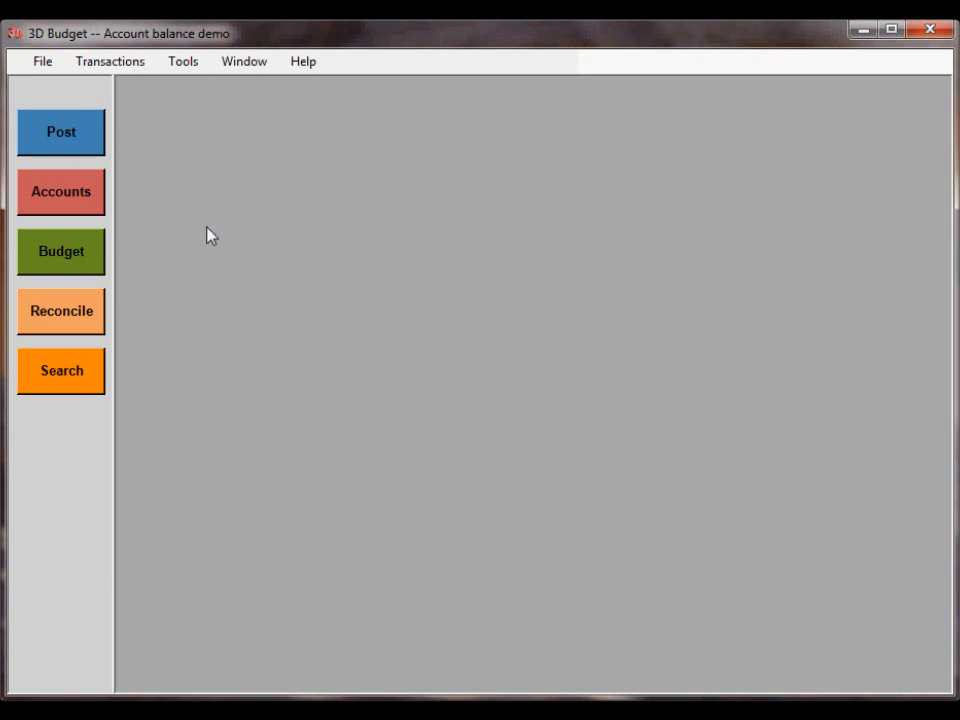
left_click(62, 197)
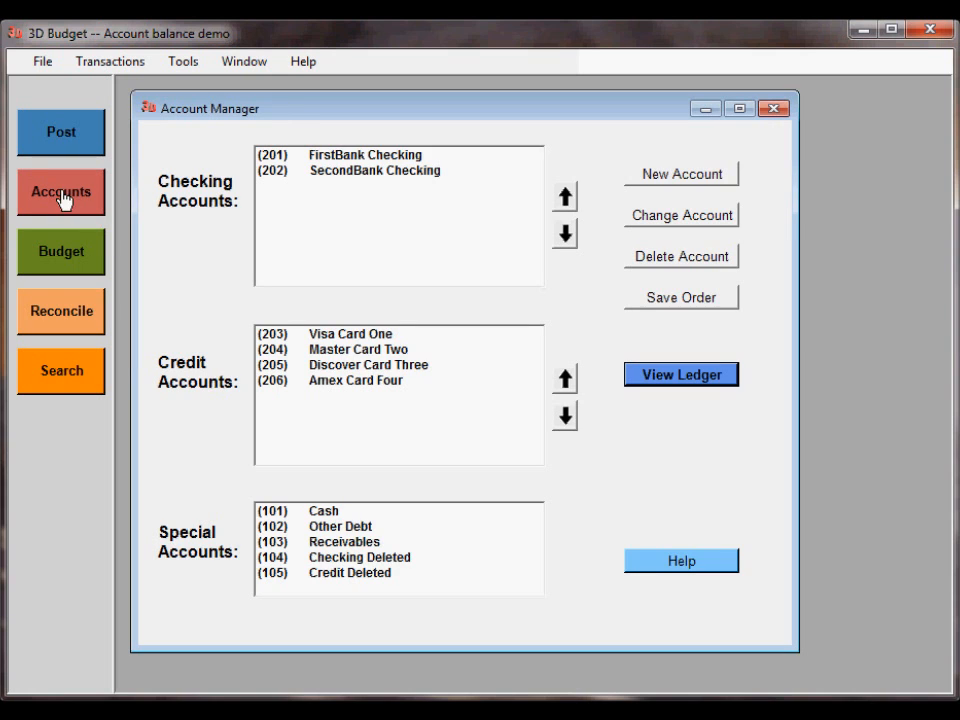
left_click_drag(303, 116, 365, 127)
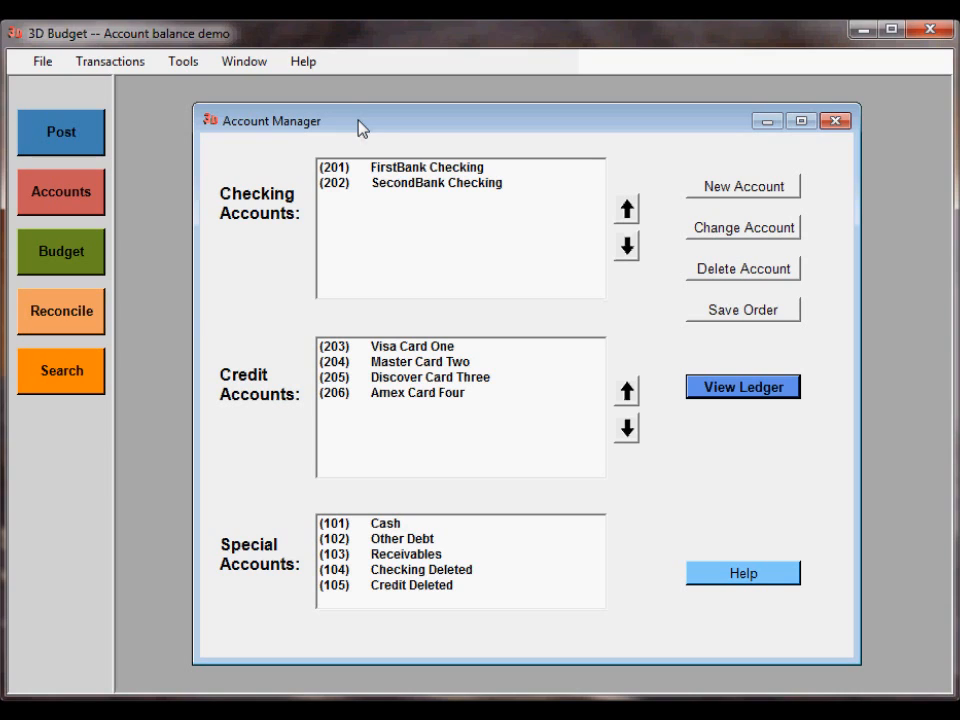
left_click(410, 168)
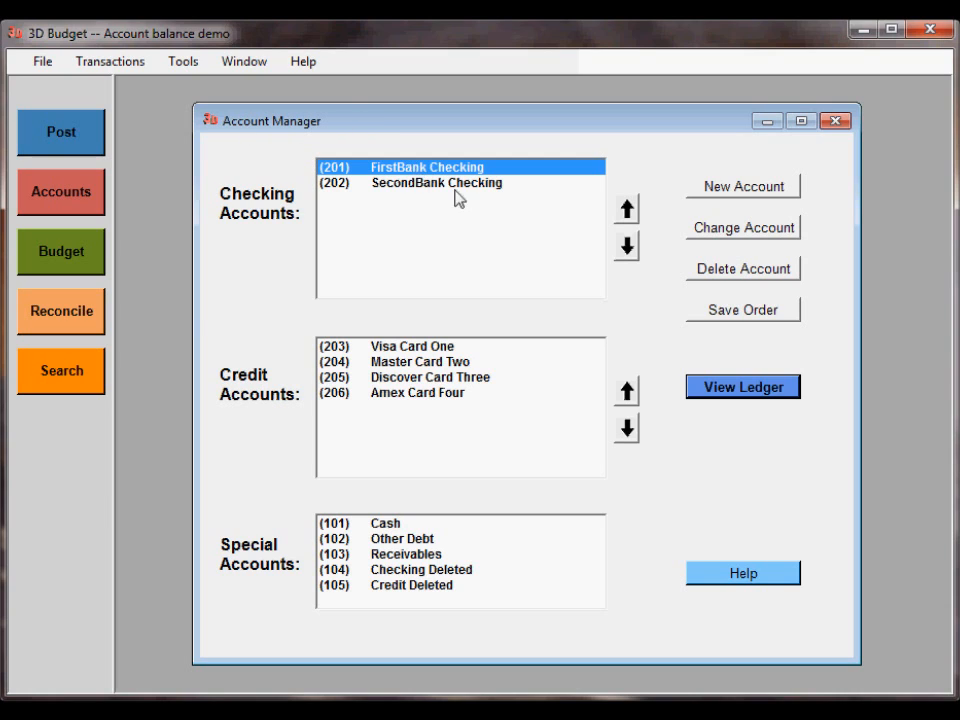
left_click(738, 388)
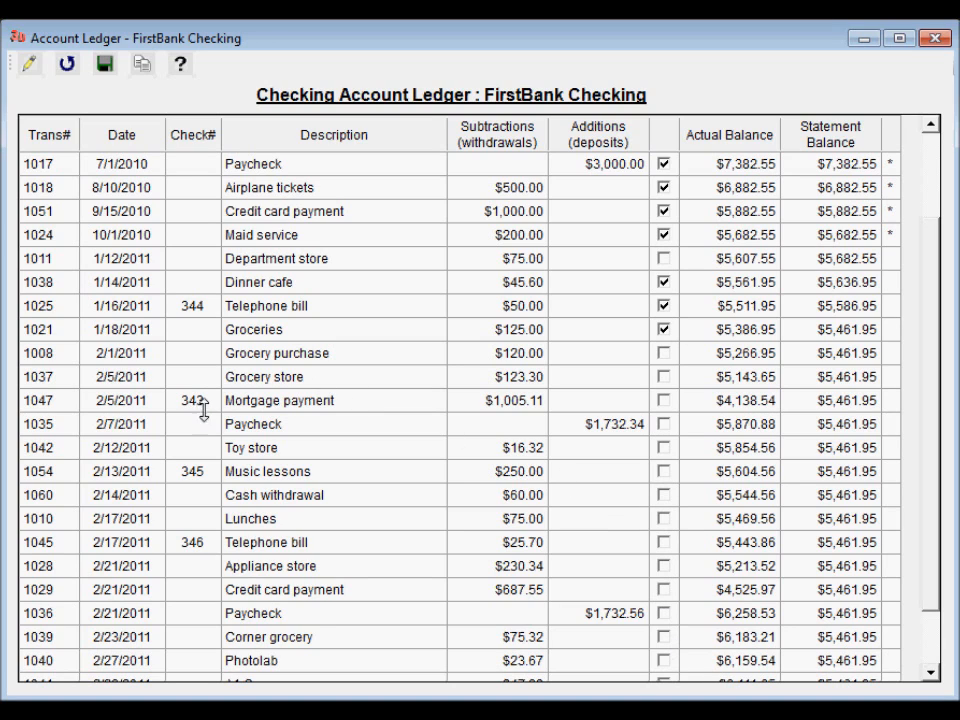
Mark checks 343, 345 and 346 (Mortgage payment, Music lessons and Telephone bill) as verified in the ledger.
left_click(664, 401)
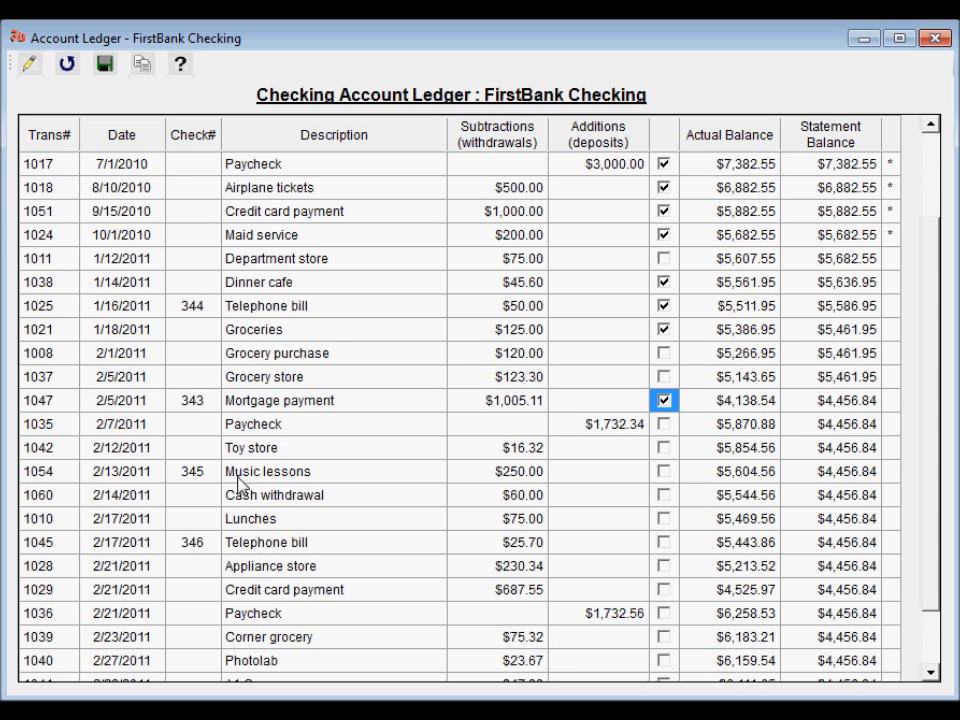
left_click(665, 472)
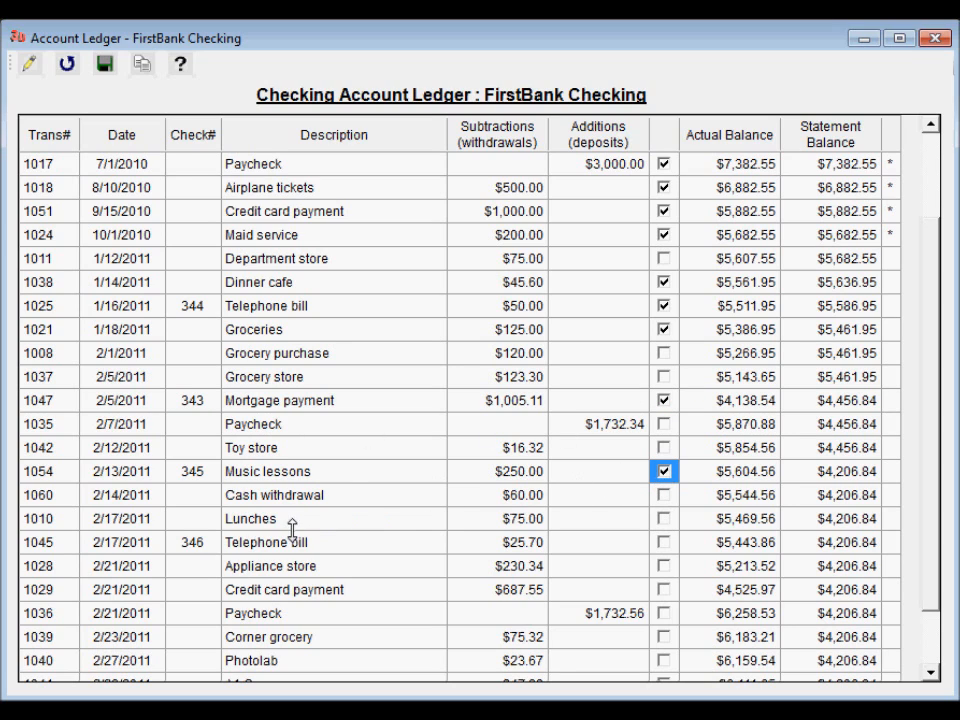
left_click(662, 542)
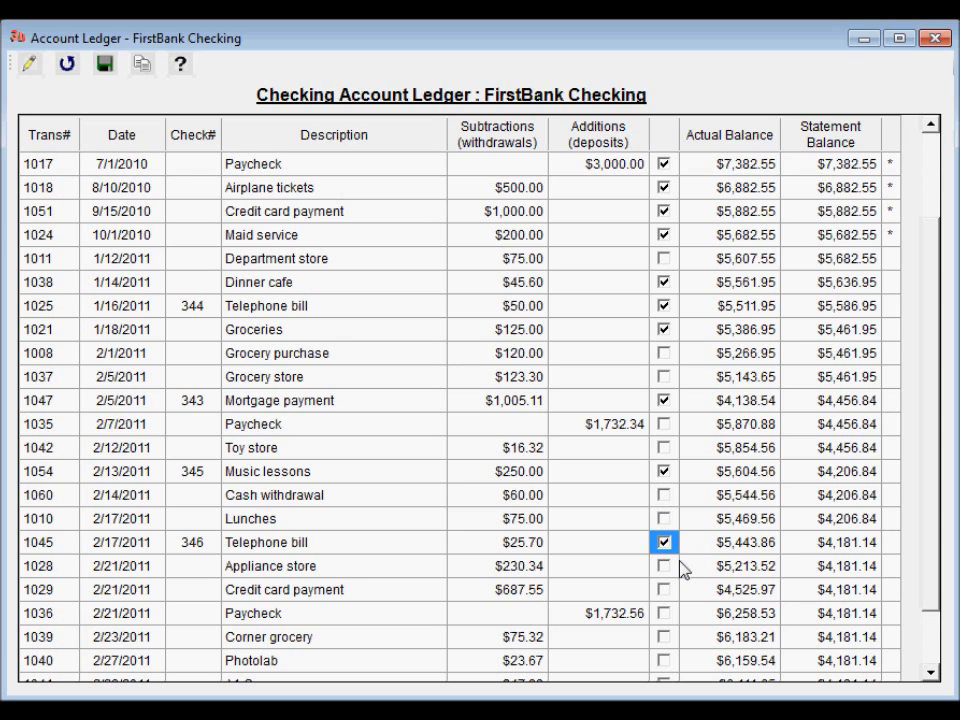
Mark the Paycheck deposits of 2/7/2011 and 2/21/2011 as verified.
key("Up")
key("Up")
key("Up")
key("Down")
key("Down")
key("Down")
key("Down")
key("Down")
left_click(665, 427)
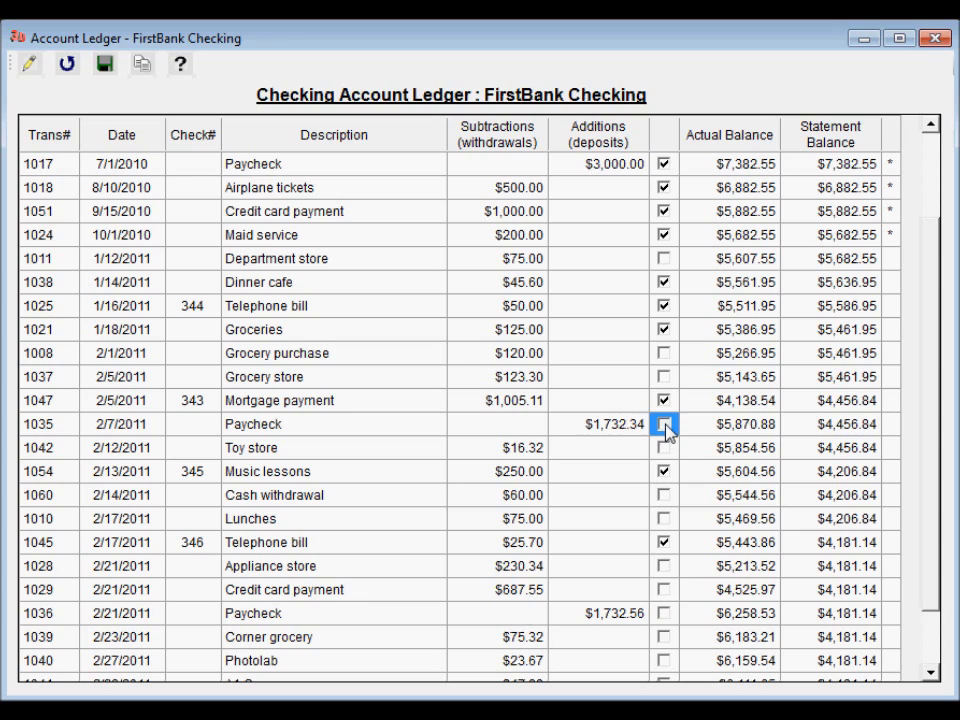
key("Down")
key("Down")
key("Down")
key("Down")
key("Down")
key("Down")
key("Down")
key("Down")
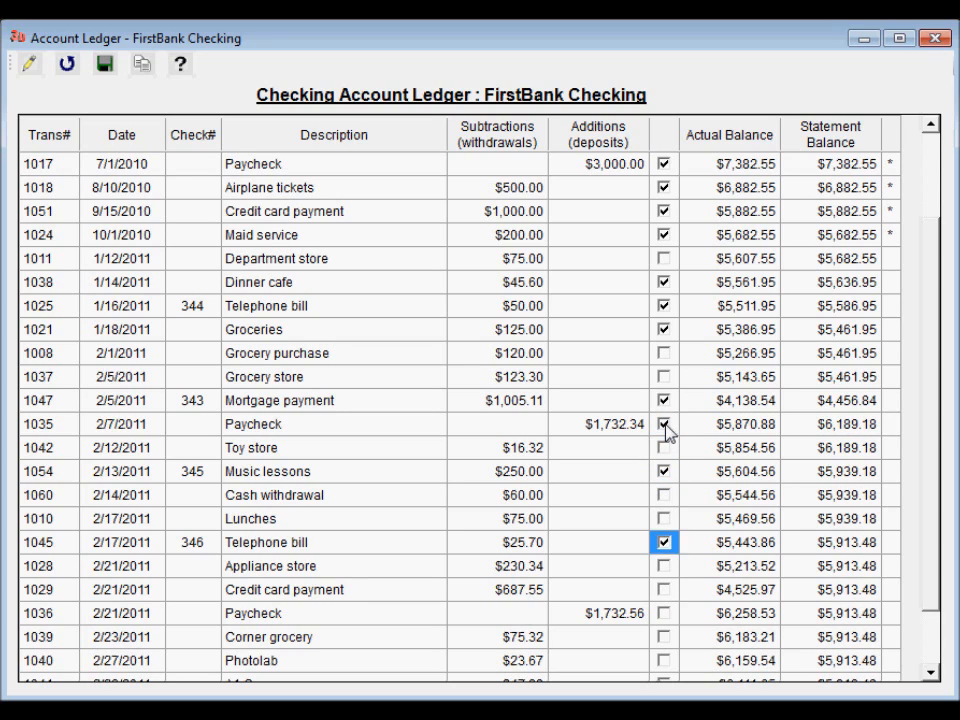
key("space")
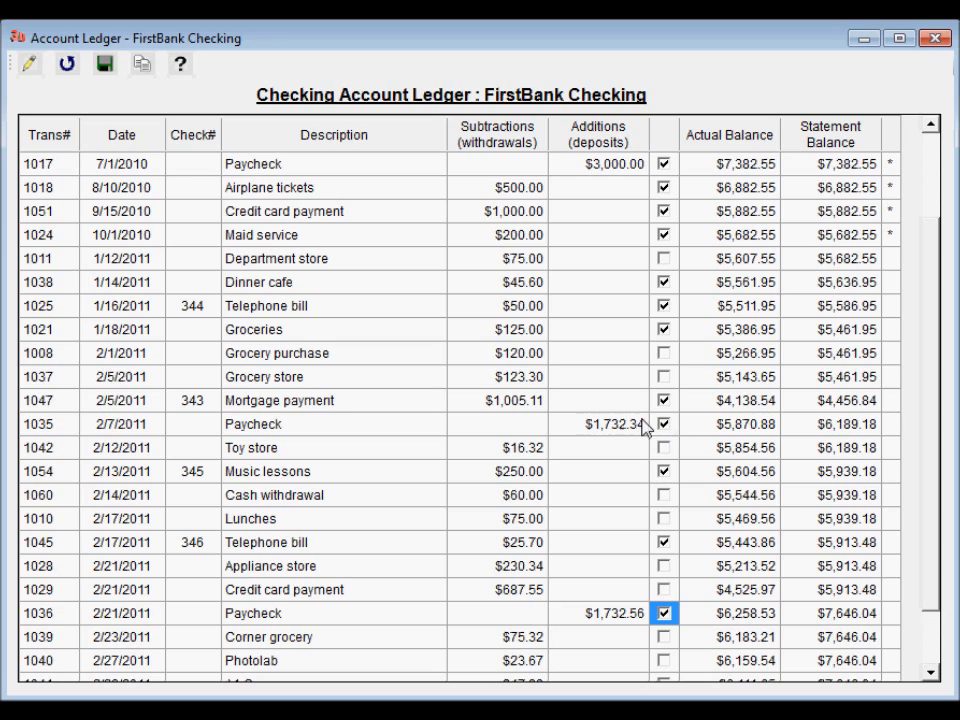
Mark the Department store, 2/1/2011 Grocery purchase and 2/5/2011 Grocery store withdrawals as verified.
left_click(663, 258)
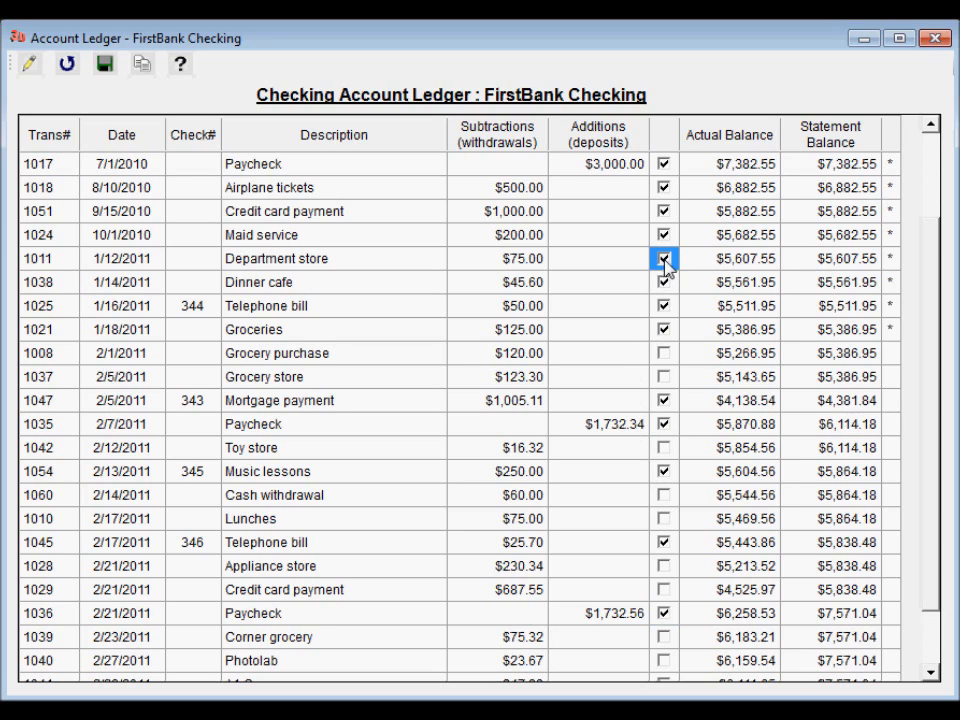
left_click(664, 355)
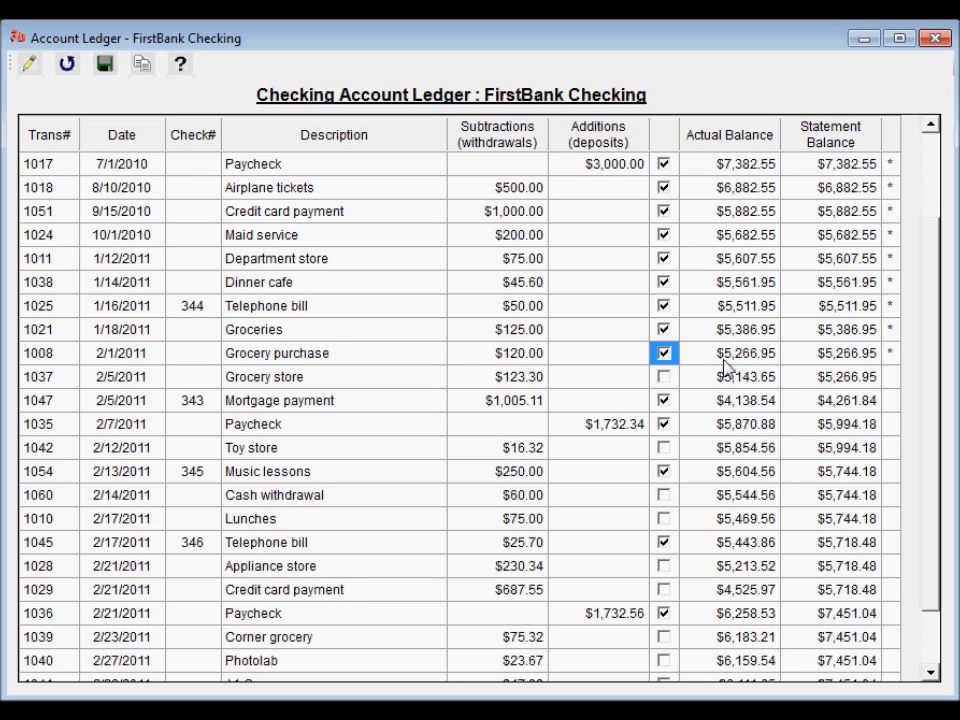
key("Down")
key("space")
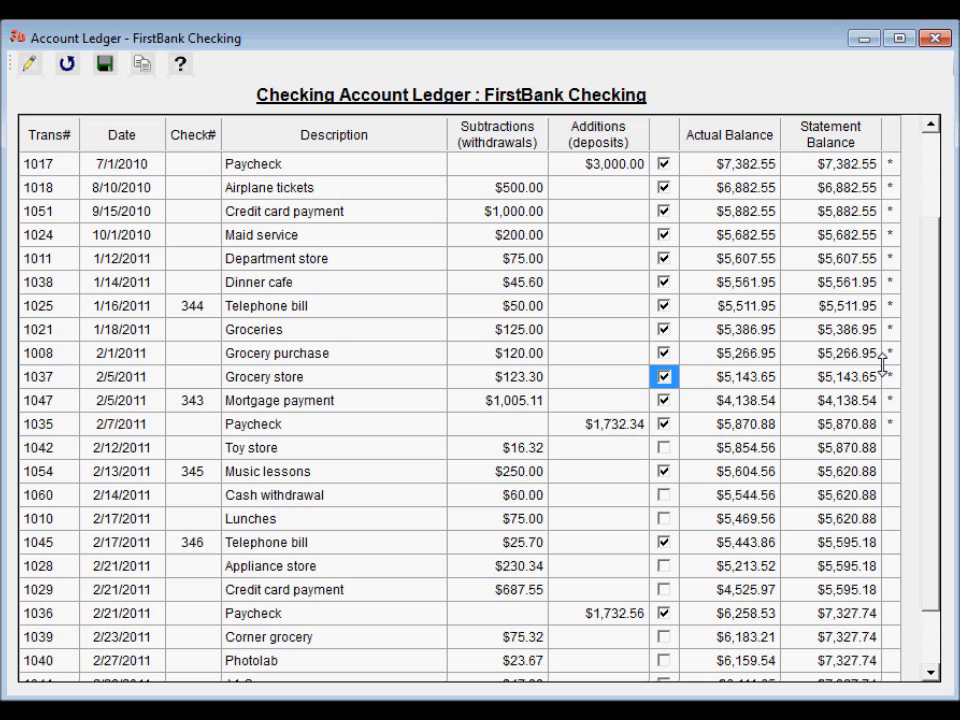
Mark the 2/12/2011 Toy store and 2/14/2011 Cash withdrawal transactions as verified.
key("Down")
key("Down")
key("Down")
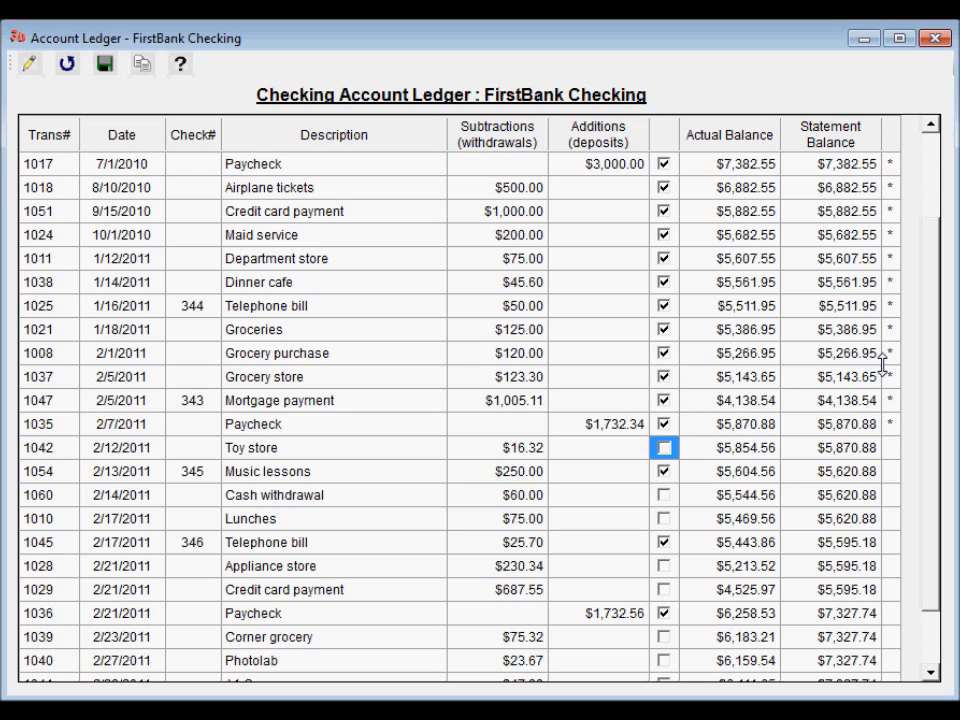
key("space")
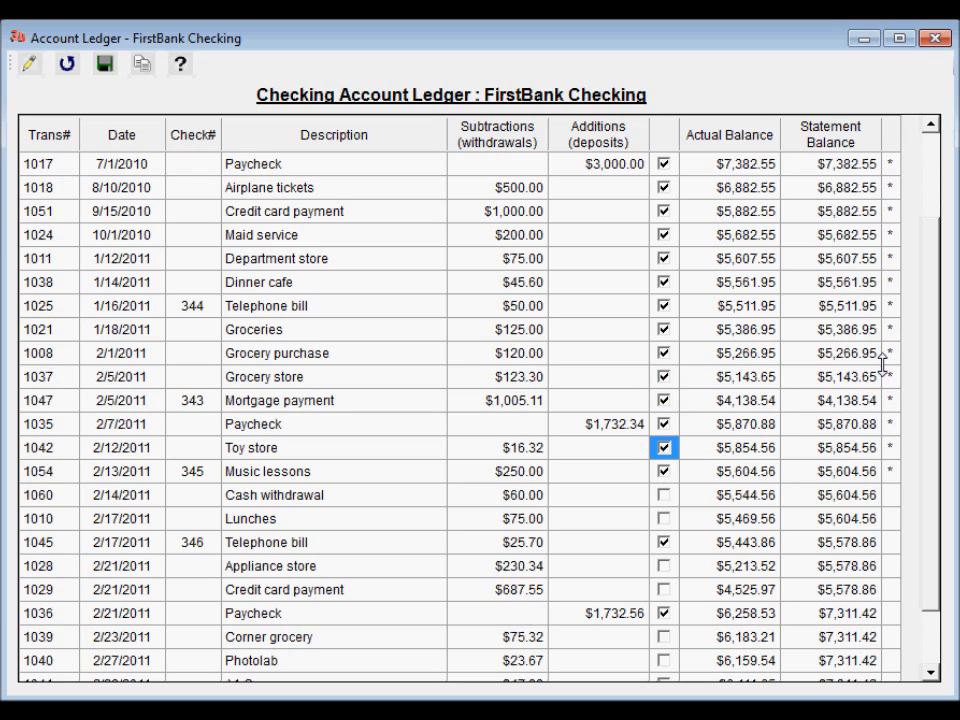
key("Down")
key("Down")
key("space")
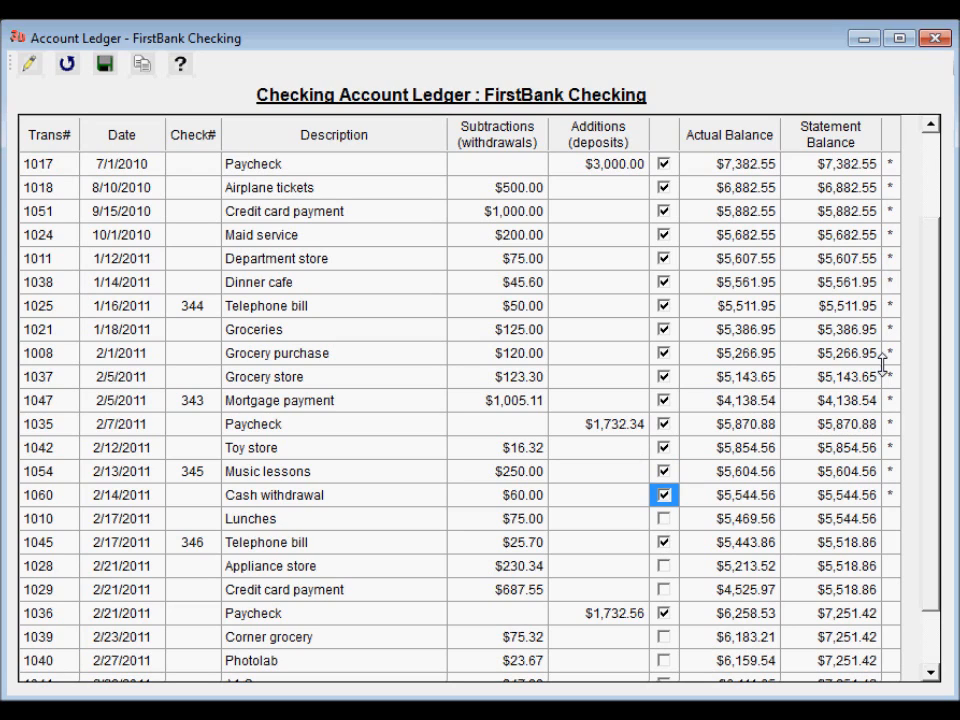
Mark the Appliance store and Credit card payment transactions of 2/21/2011 as verified, leaving Lunches unverified.
key("Down")
key("Down")
key("Down")
key("space")
key("Down")
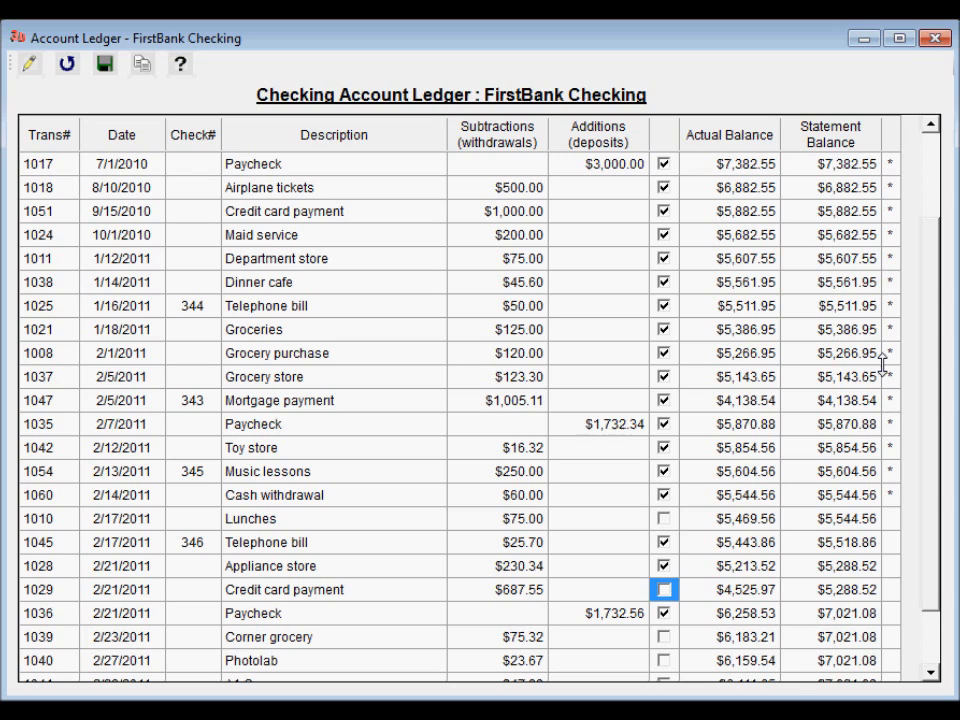
key("space")
key("Down")
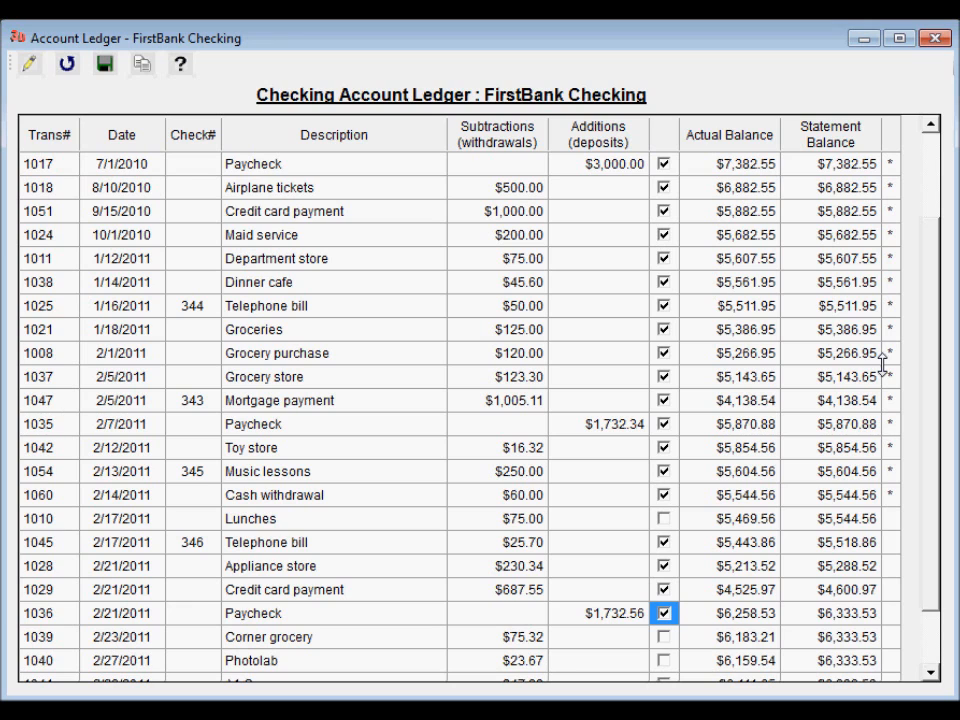
Mark the 2/23/2011 Corner grocery and 2/28/2011 A1 Gas transactions as verified, and save the ledger's verifications.
key("Down")
key("space")
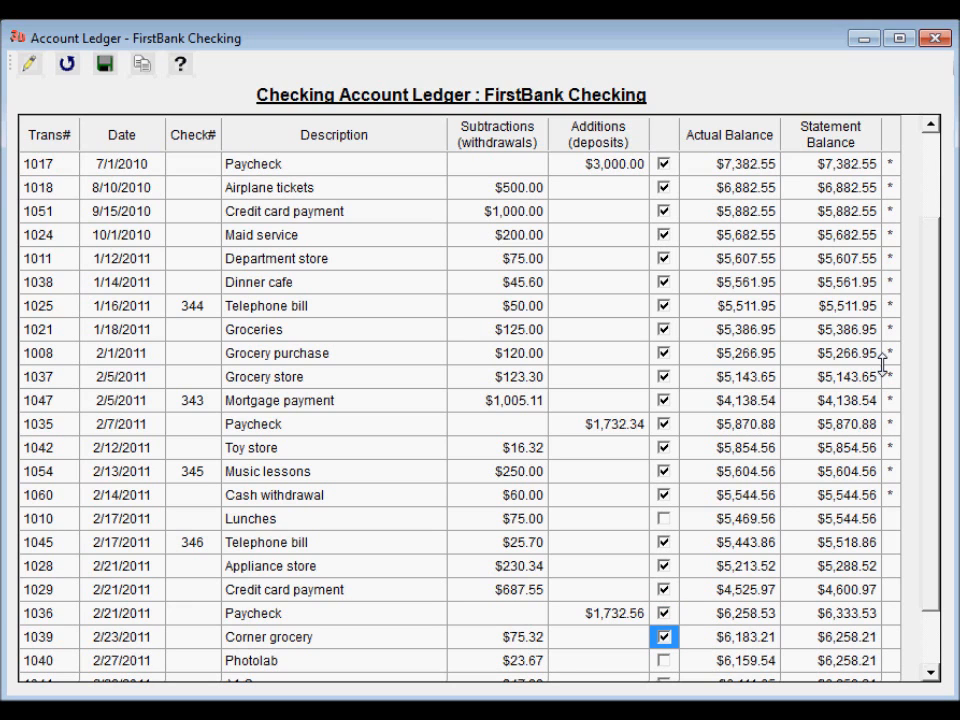
key("Down")
key("Down")
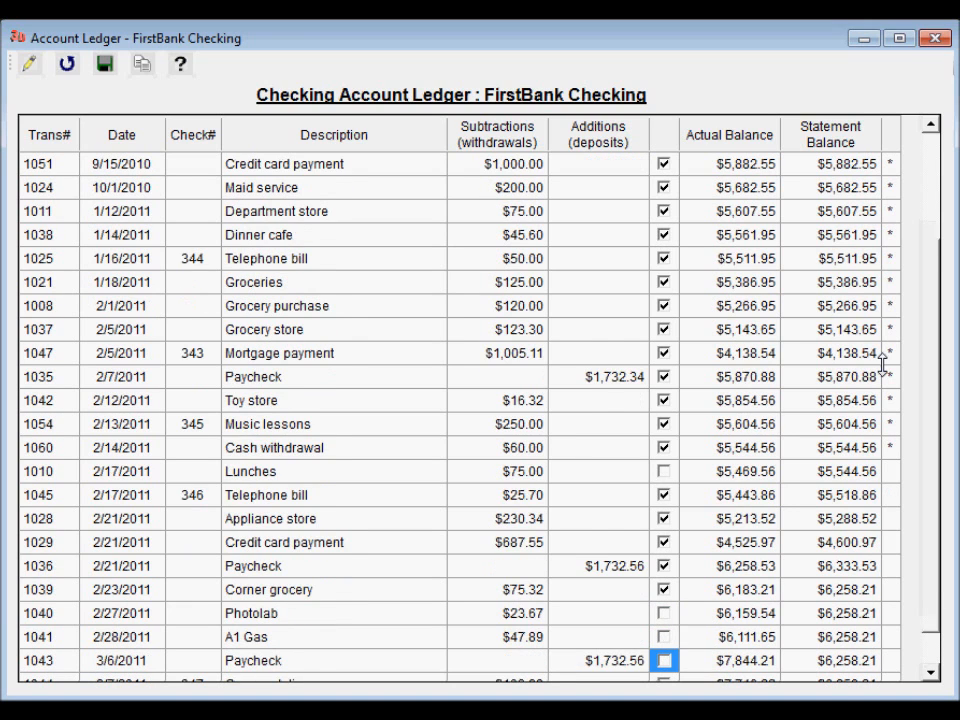
key("space")
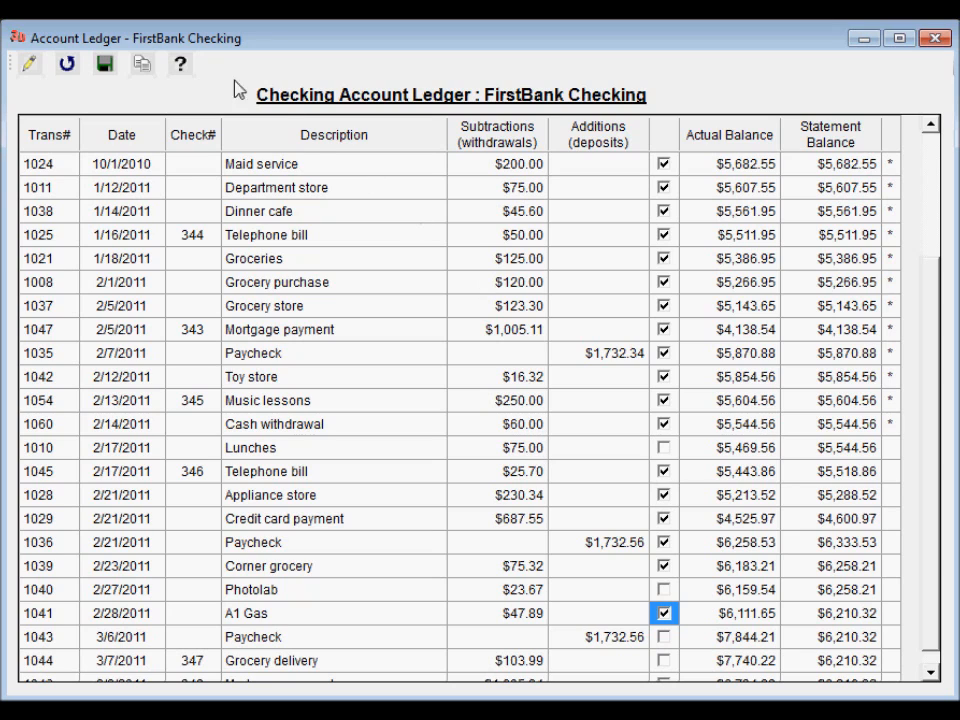
left_click(105, 66)
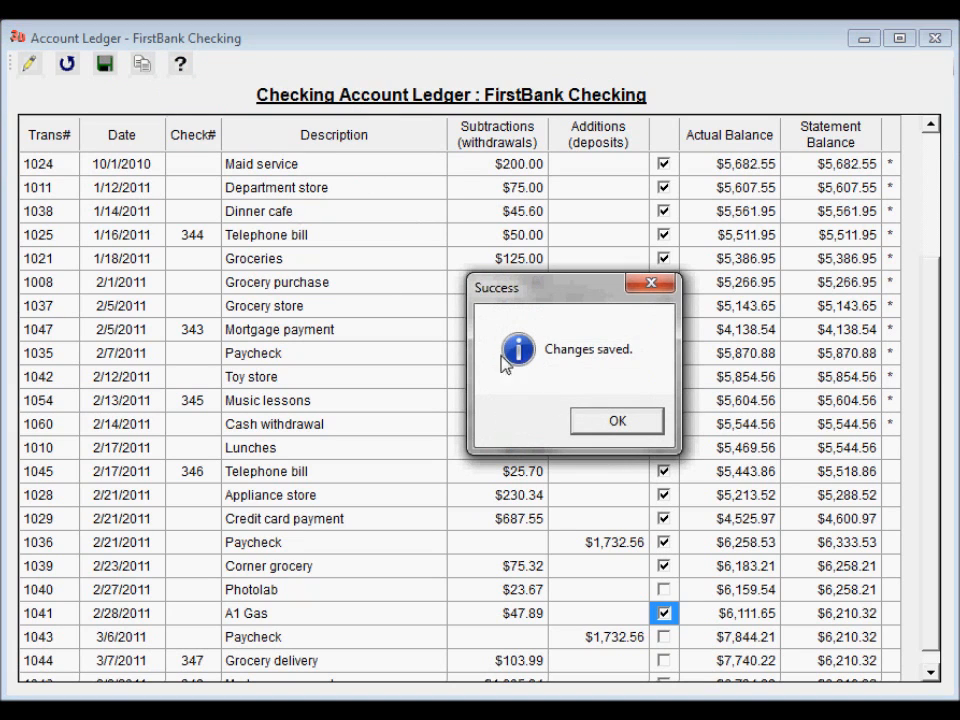
left_click(596, 424)
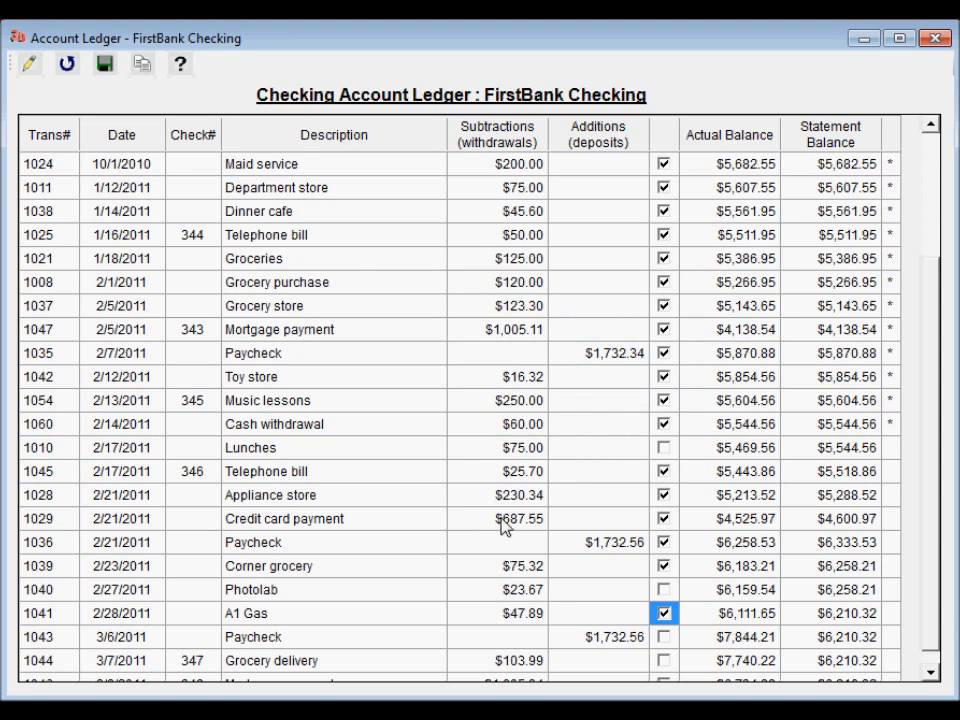
Change the Lunches transaction of 2/17/2011 to an amount of 76.78, mark it verified, save it and refresh the ledger.
double_click(262, 452)
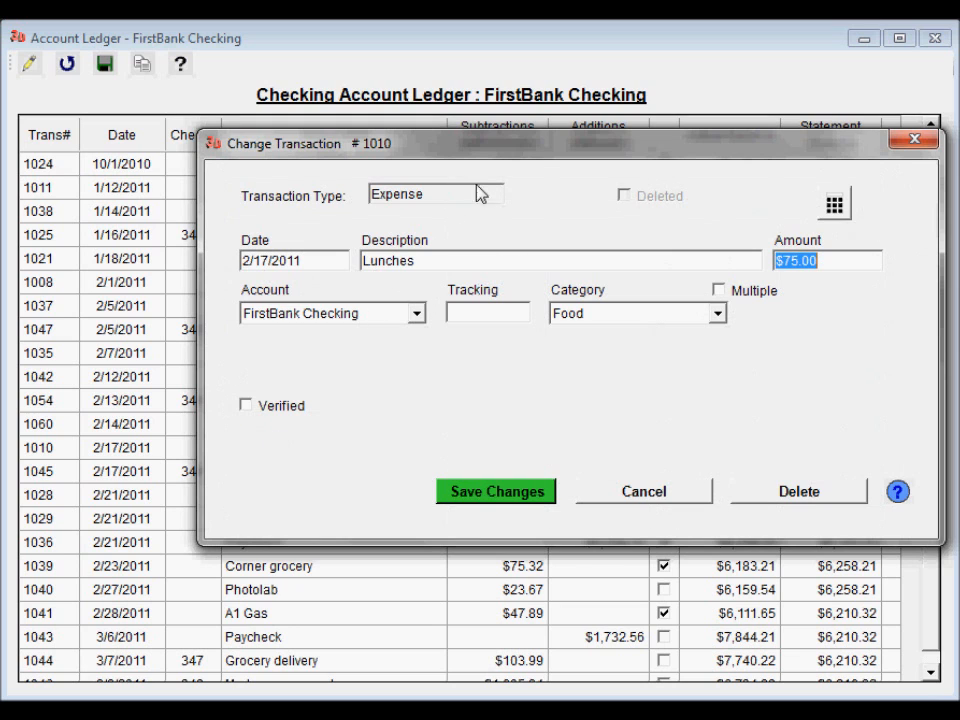
left_click_drag(540, 152, 463, 170)
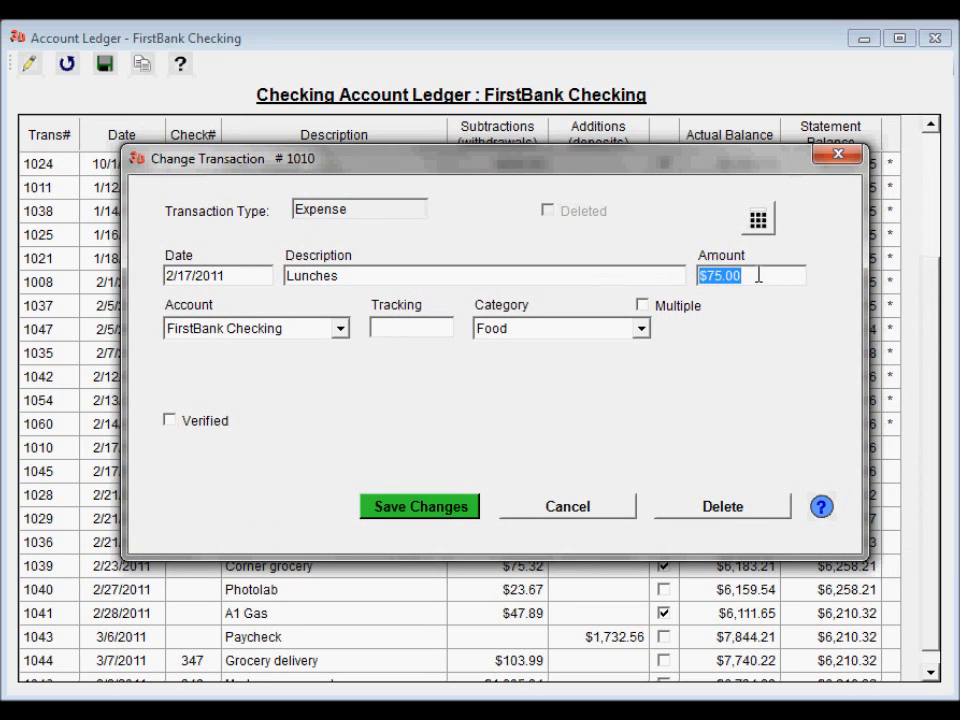
type("76.78")
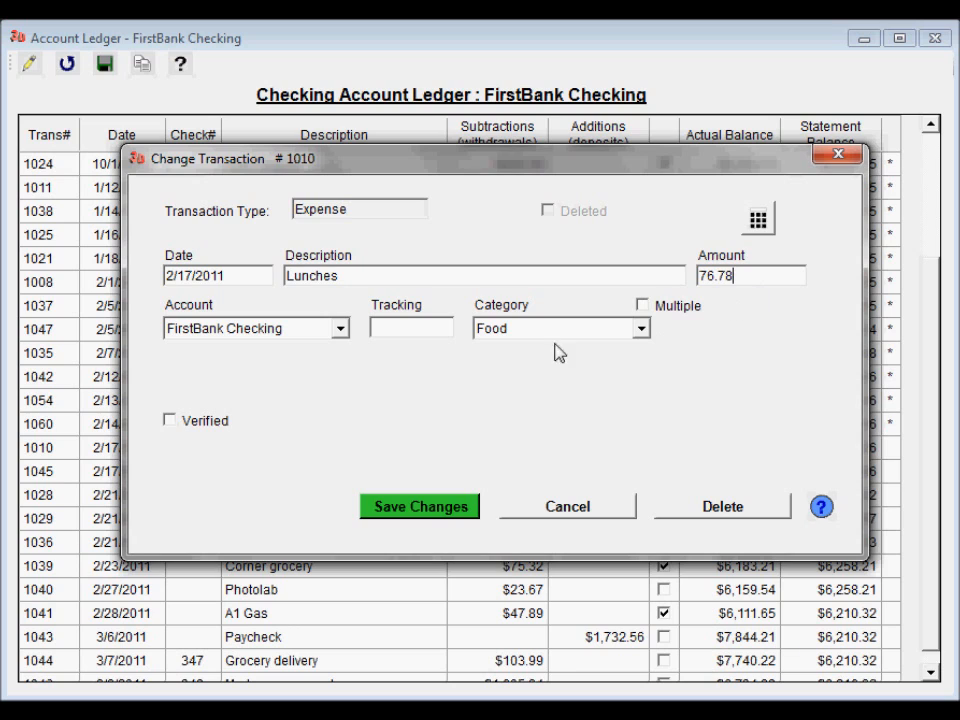
left_click(170, 422)
left_click(408, 516)
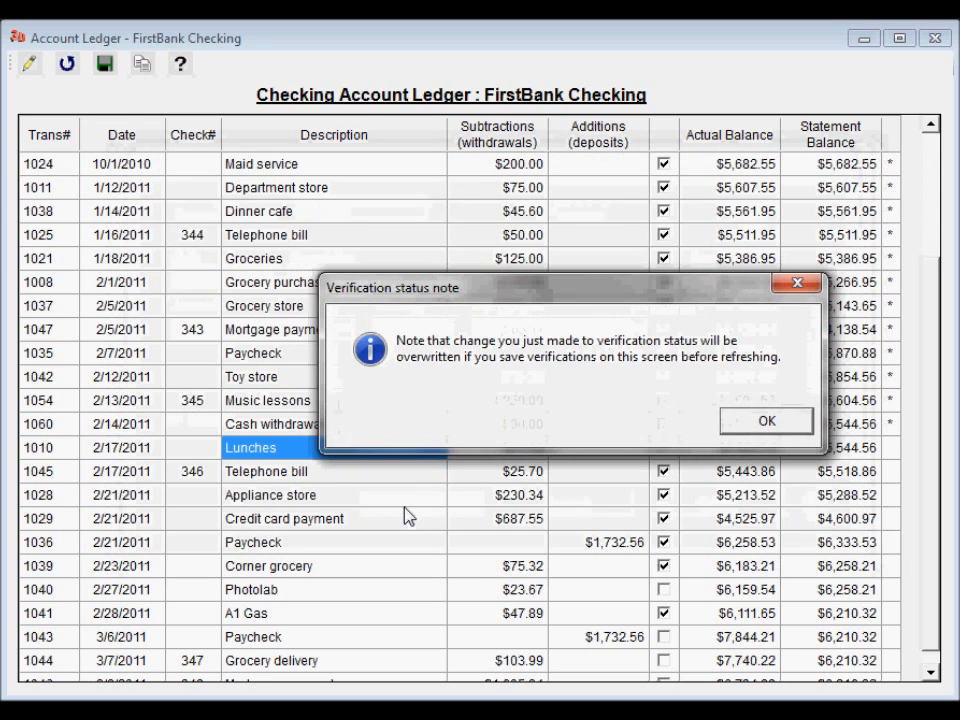
left_click(774, 424)
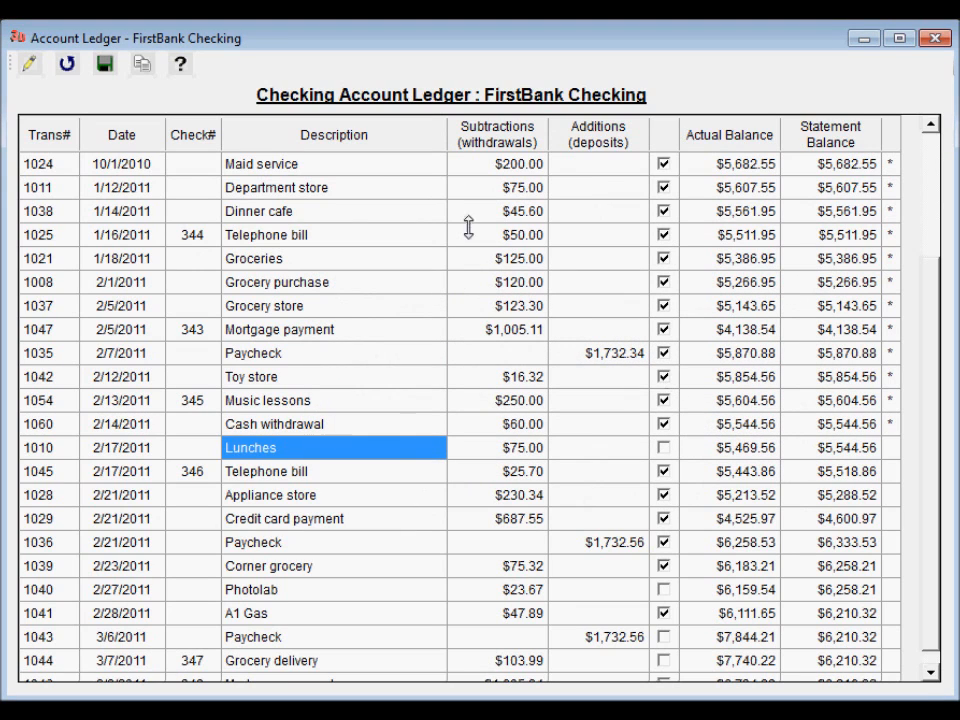
left_click(67, 66)
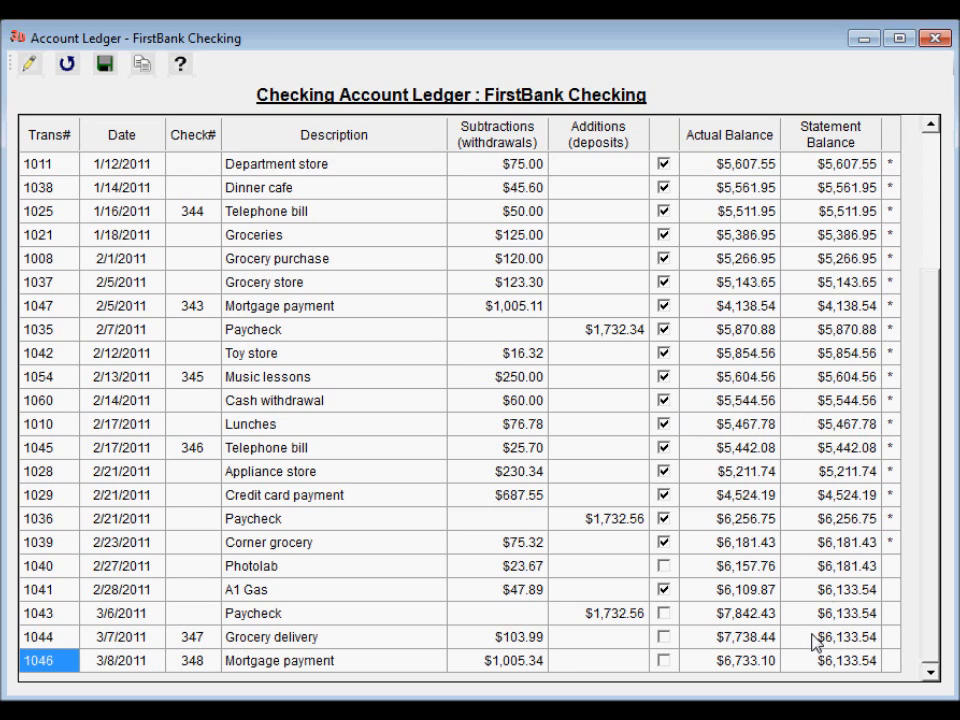
Compare the actual and statement balances of the last transactions, and examine the match markers for the A1 Gas and Photolab rows.
left_click(752, 664)
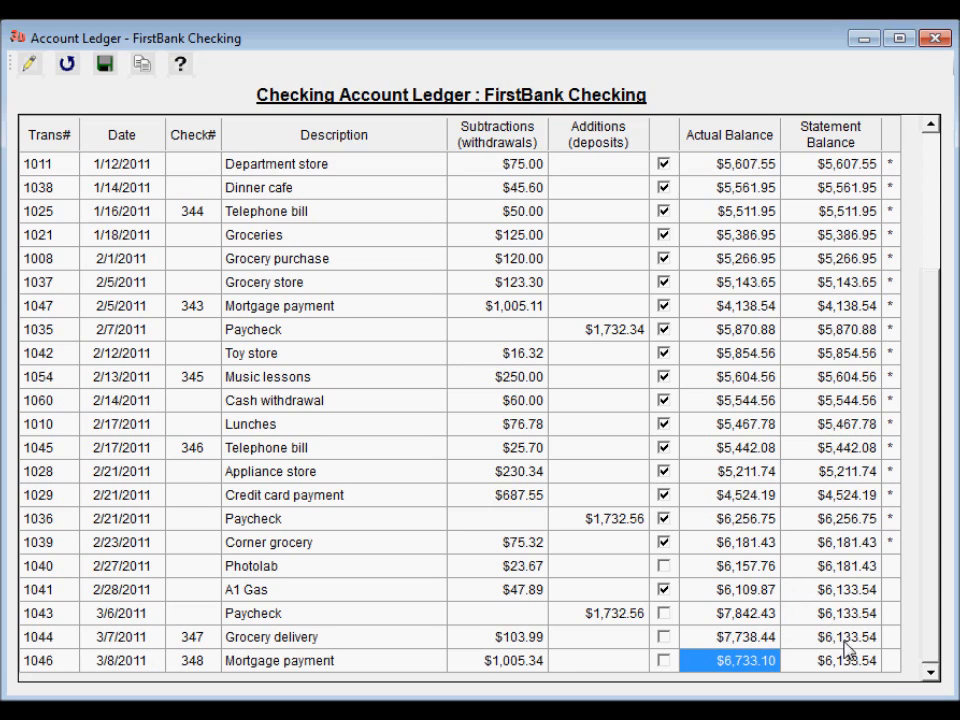
left_click(846, 591)
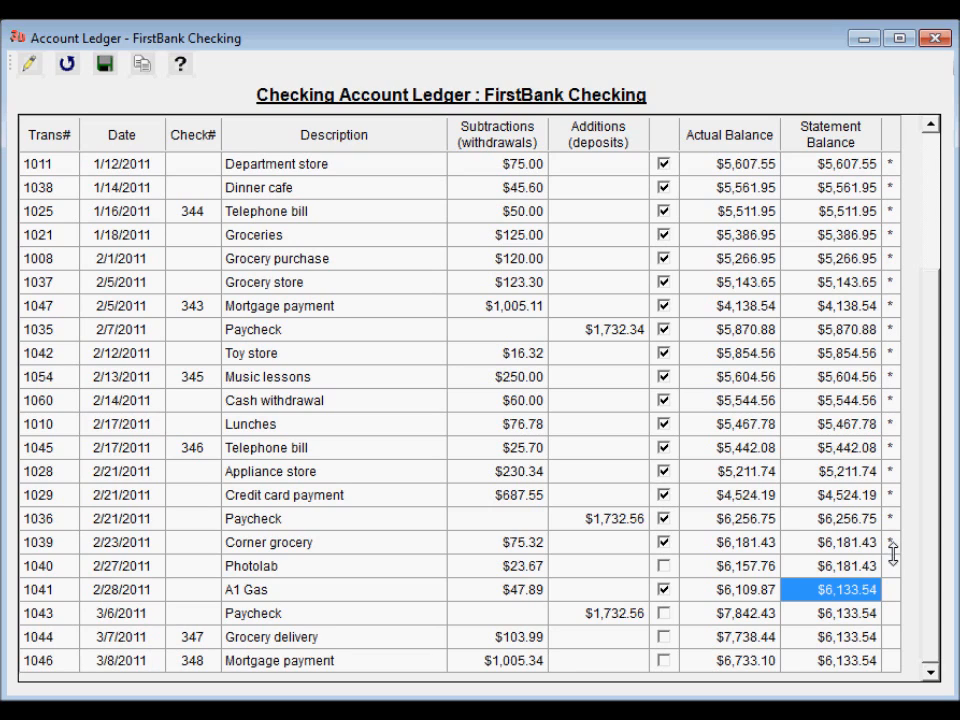
left_click(893, 589)
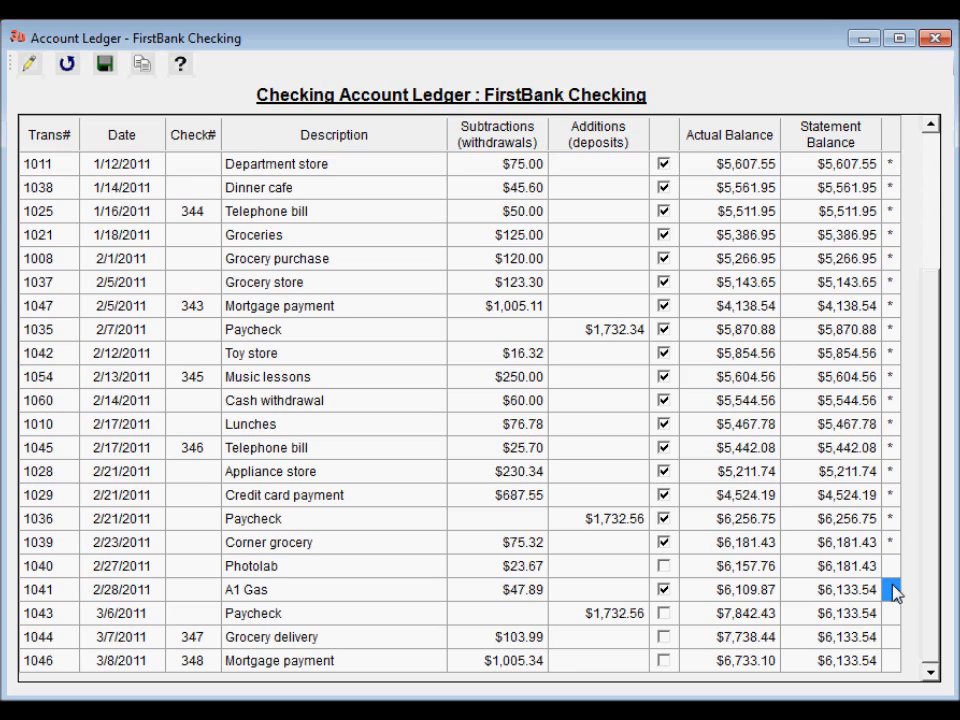
left_click(893, 567)
left_click(843, 670)
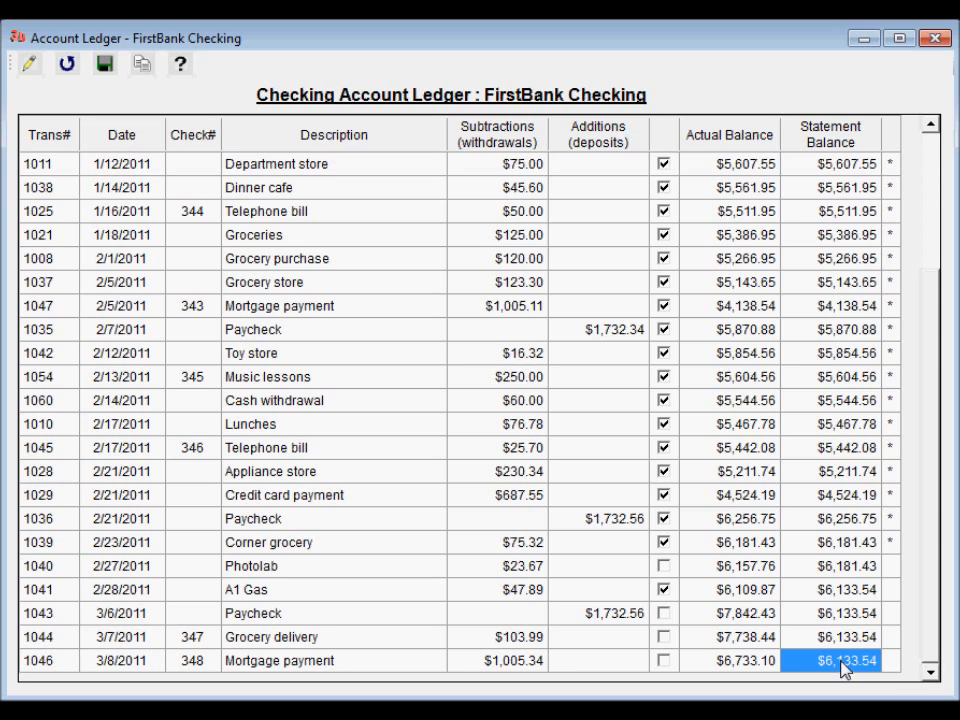
Close the FirstBank Checking ledger, open the Visa Card One ledger and check the Restaurant row's payments not received.
left_click(936, 39)
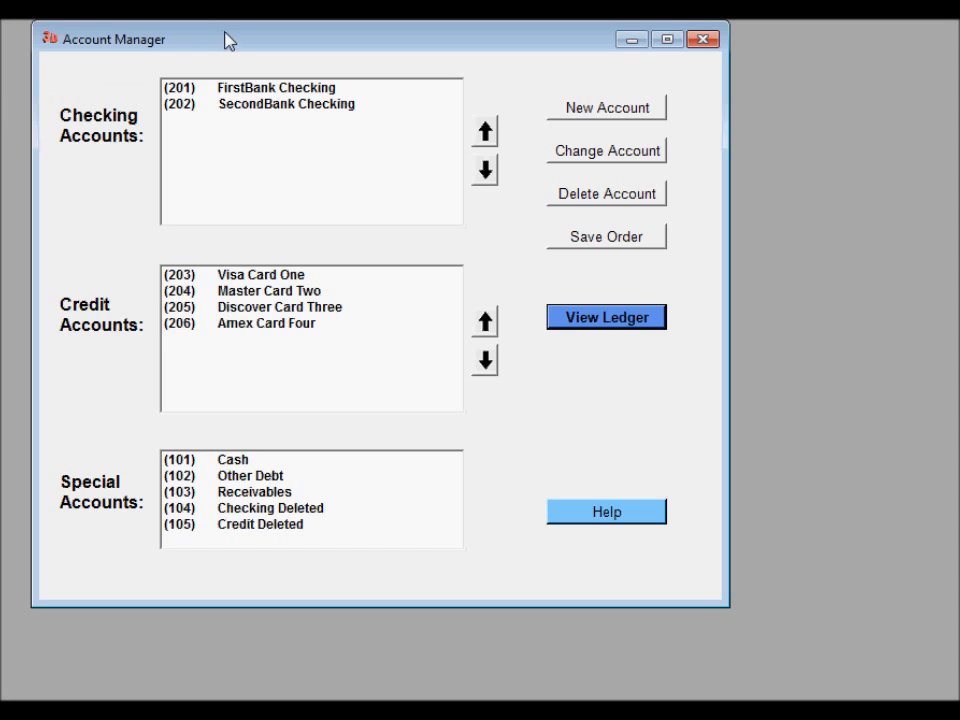
left_click_drag(229, 40, 272, 73)
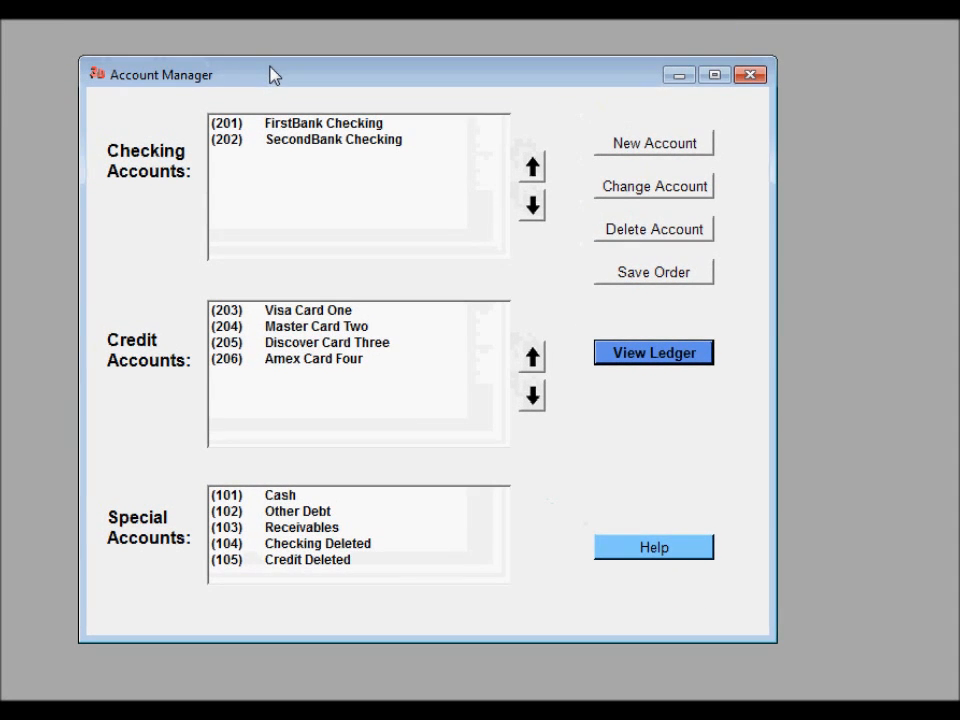
double_click(296, 313)
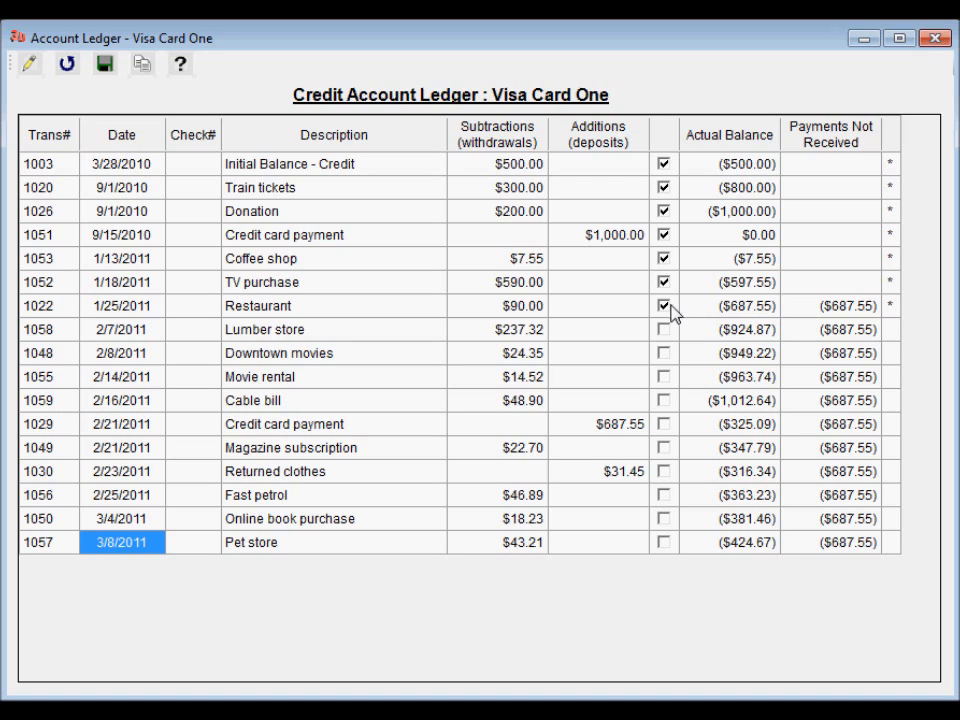
left_click(838, 310)
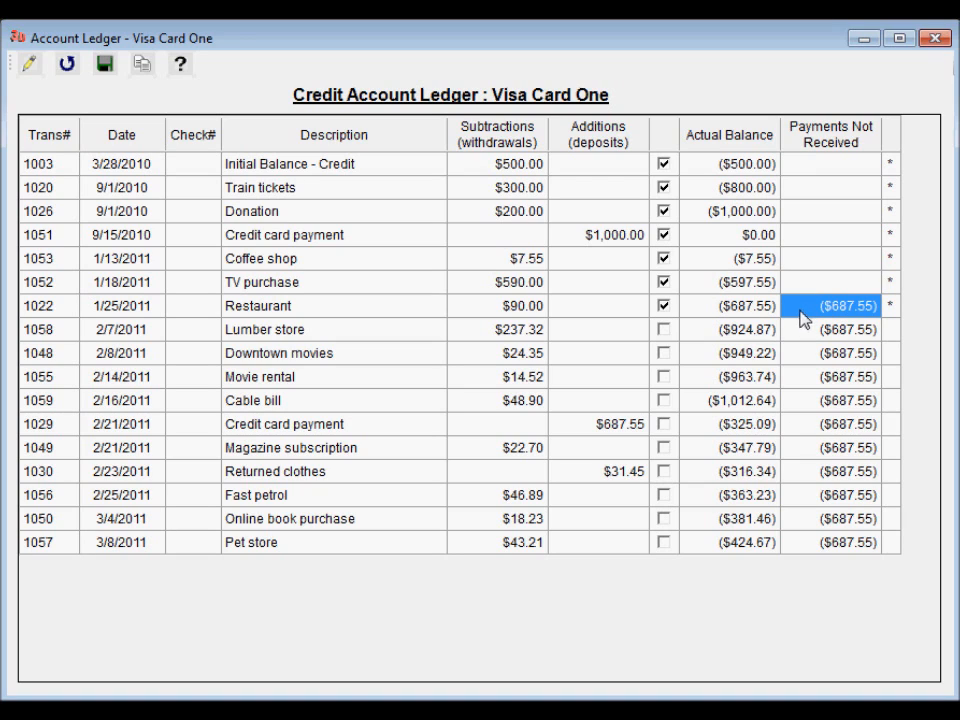
Mark the Credit card payment of 2/21/2011 and the Returned clothes credit of 2/23/2011 as verified.
left_click(622, 428)
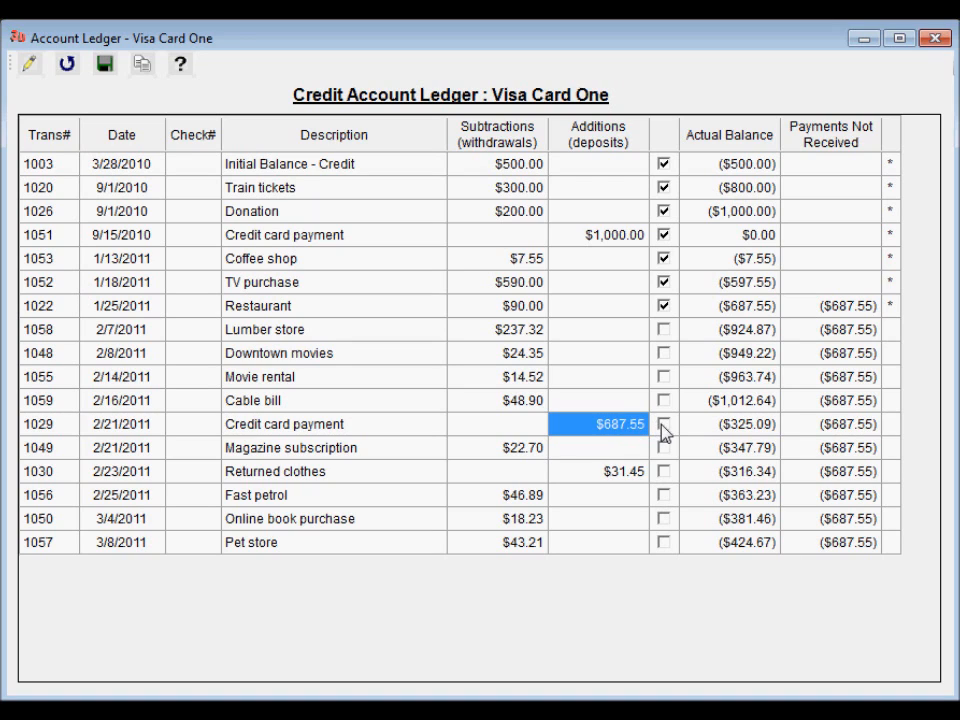
left_click(662, 424)
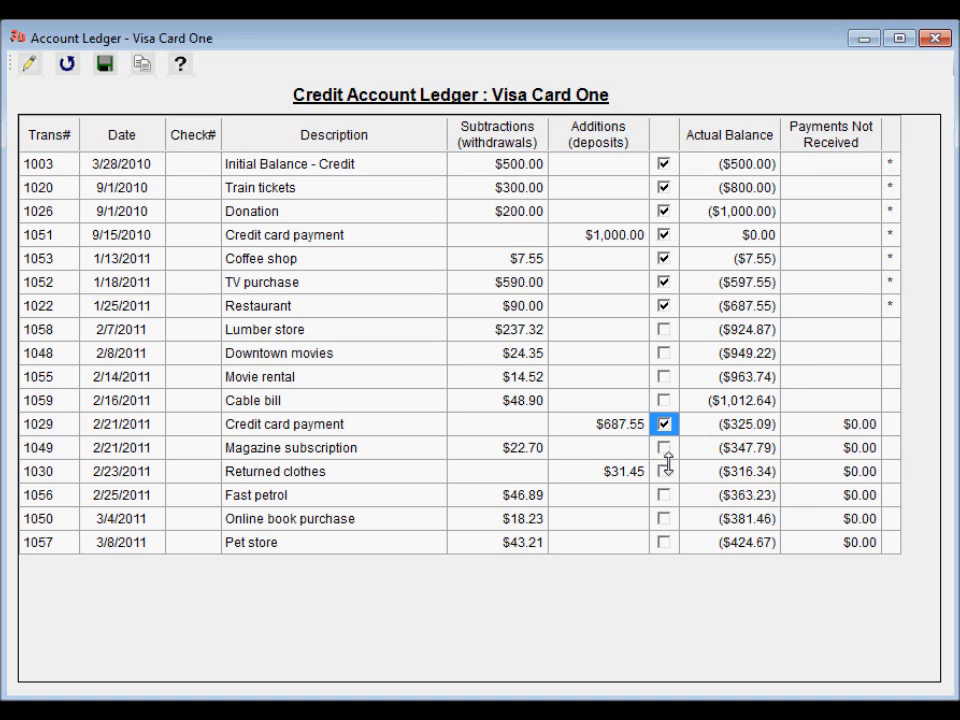
left_click(664, 472)
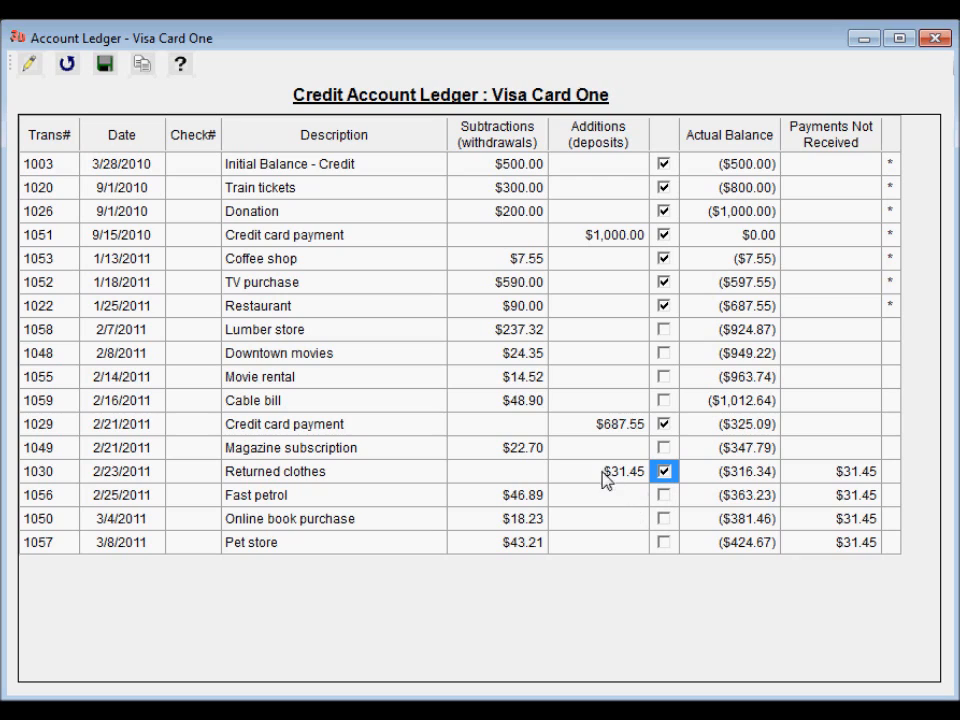
Mark the Lumber store, Downtown movies, Movie rental, Cable bill and Fast petrol transactions as verified, leaving Magazine subscription unverified.
left_click(664, 331)
left_click(665, 354)
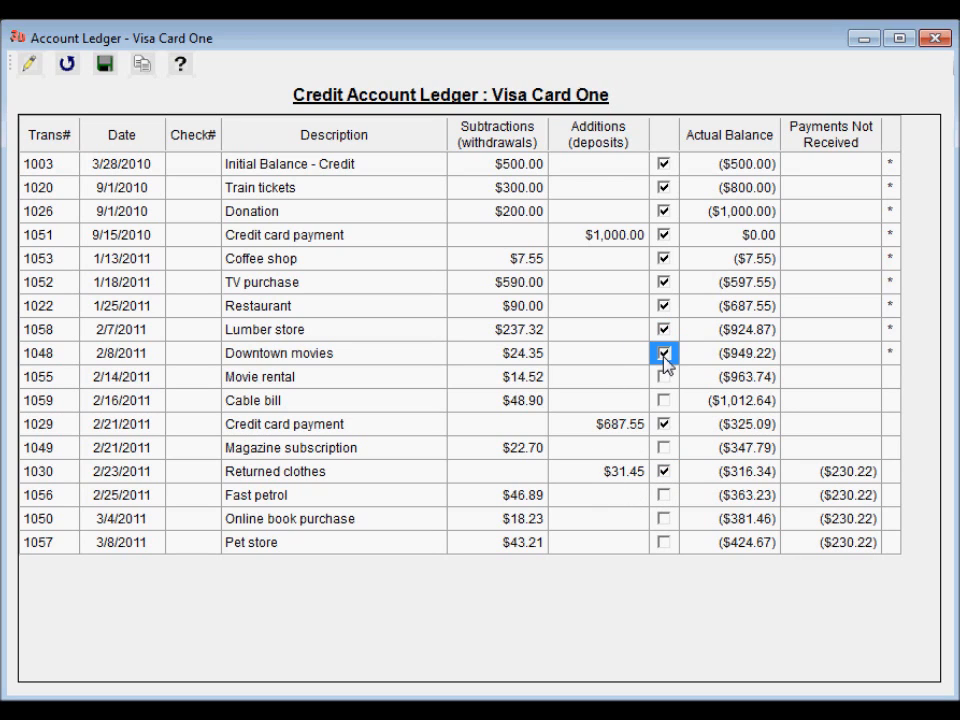
left_click(664, 378)
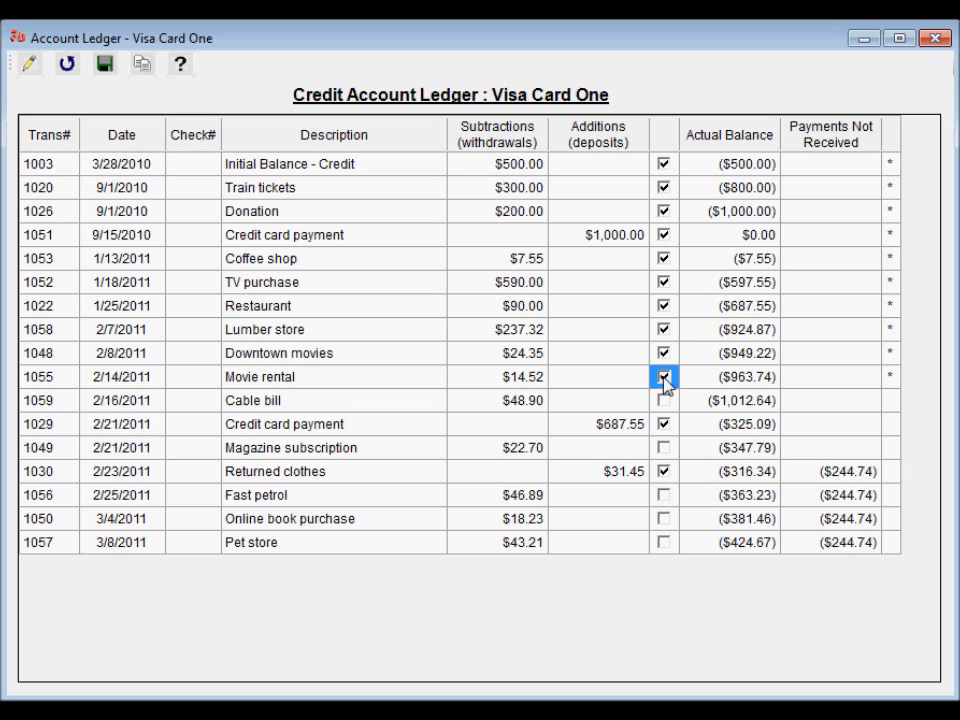
left_click(665, 402)
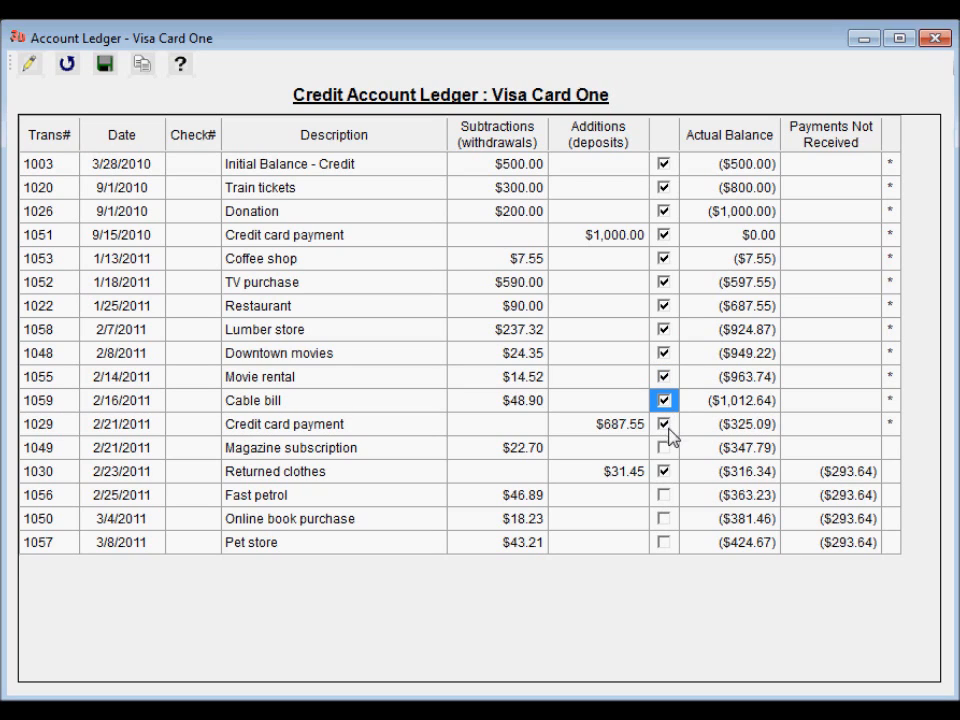
left_click(665, 497)
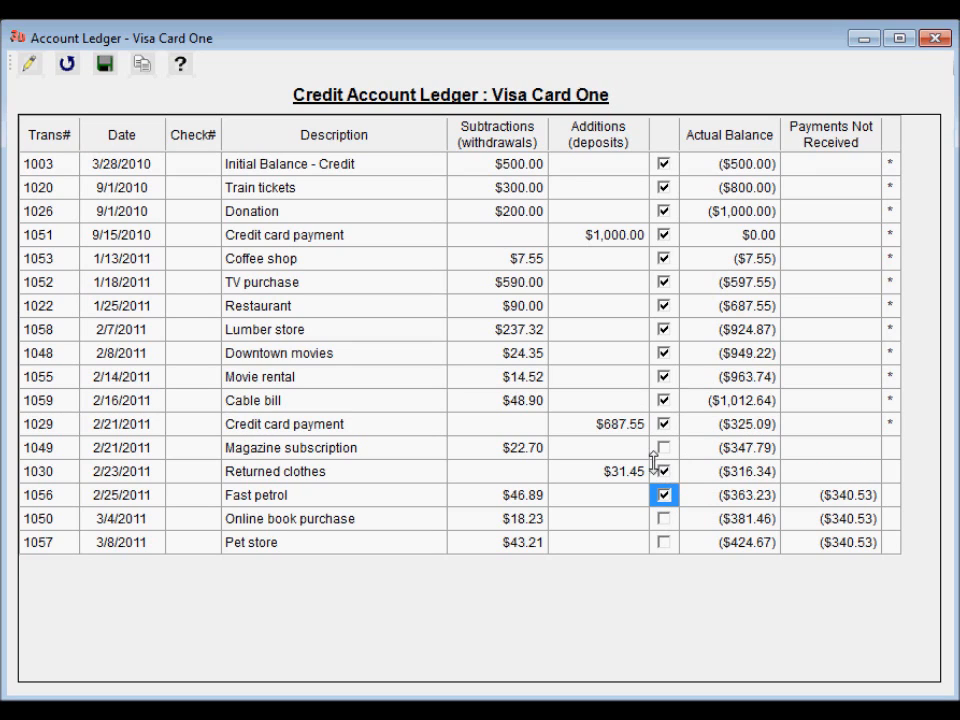
Check the Magazine subscription amount and Fast petrol's payments not received, then save the Visa Card One verifications and close the ledger.
left_click(529, 459)
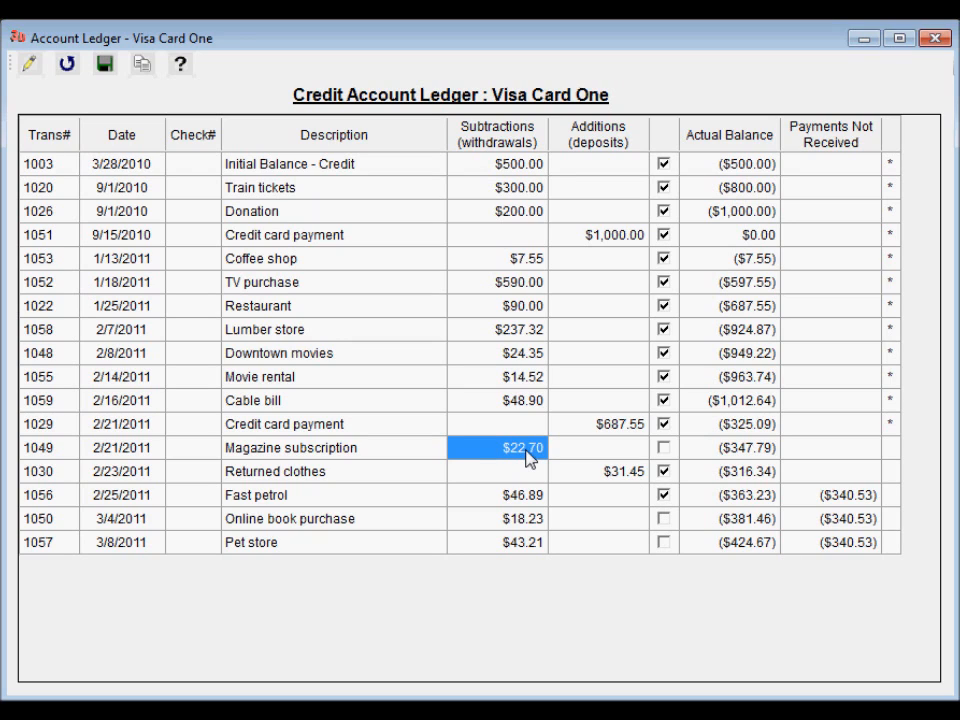
left_click(810, 498)
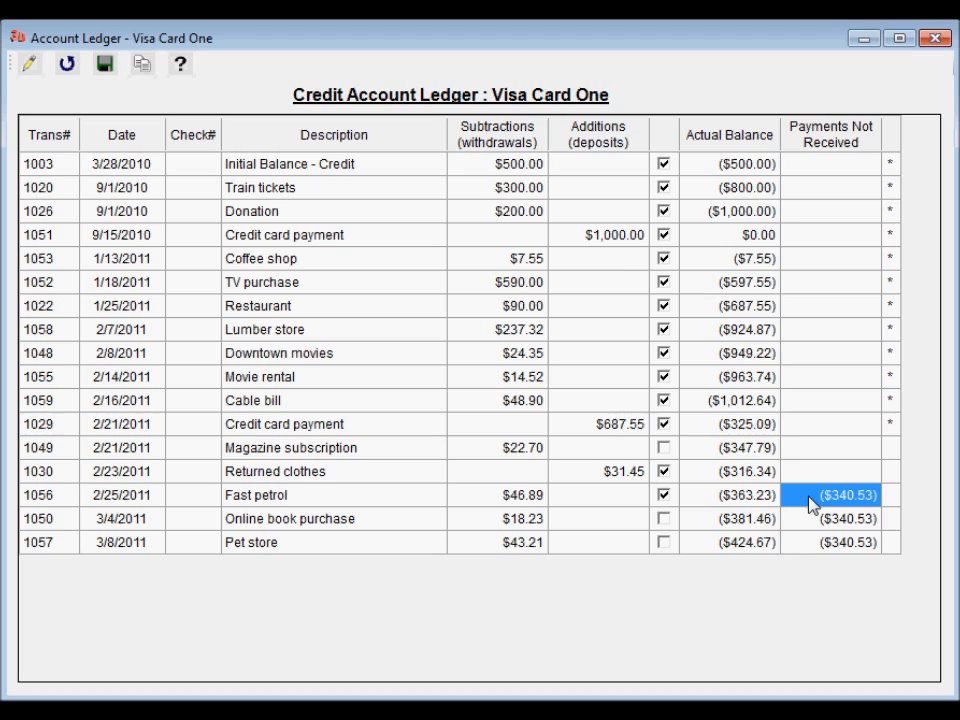
left_click(104, 64)
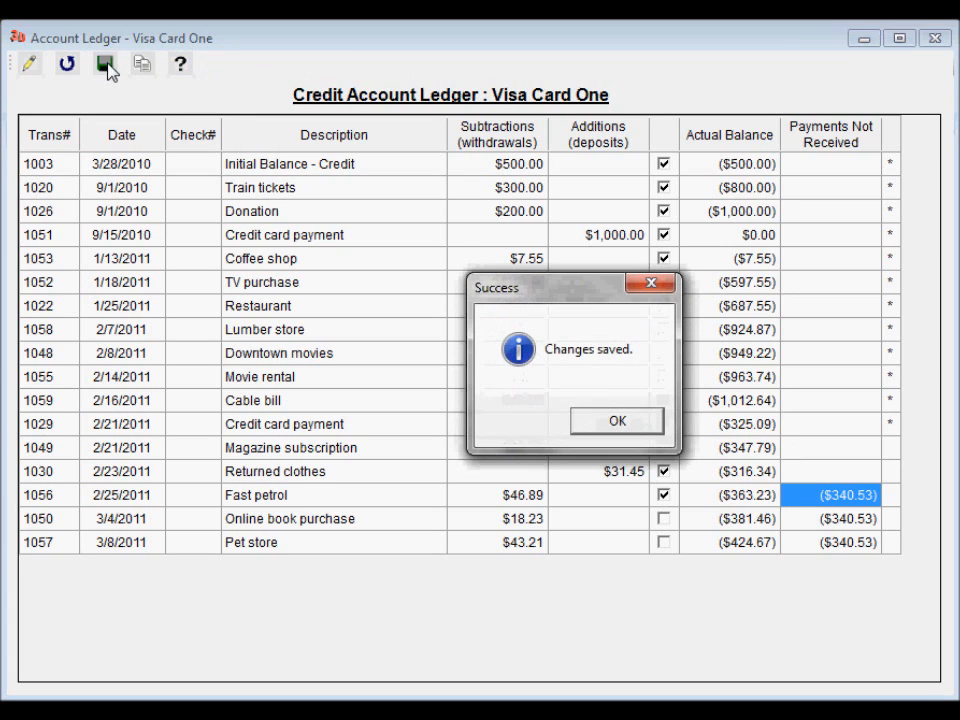
left_click(612, 427)
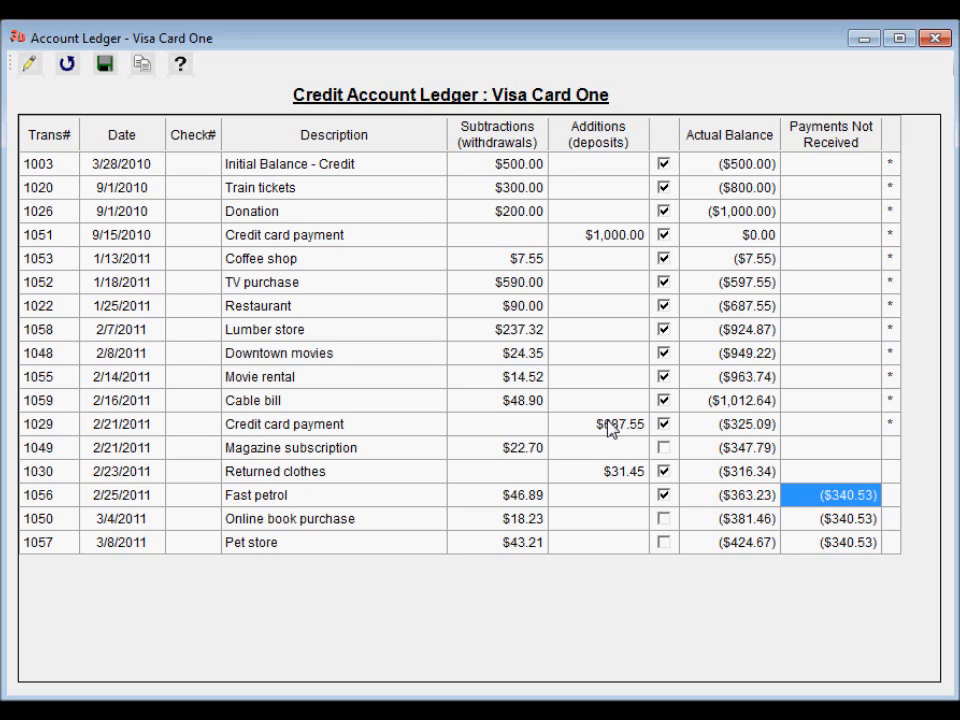
left_click(932, 42)
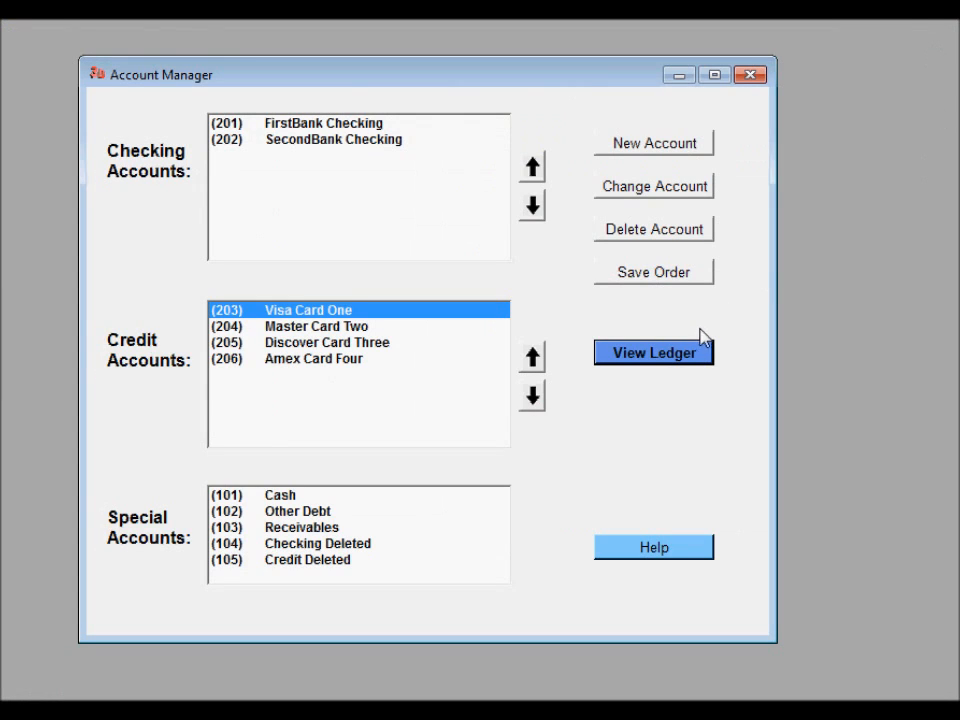